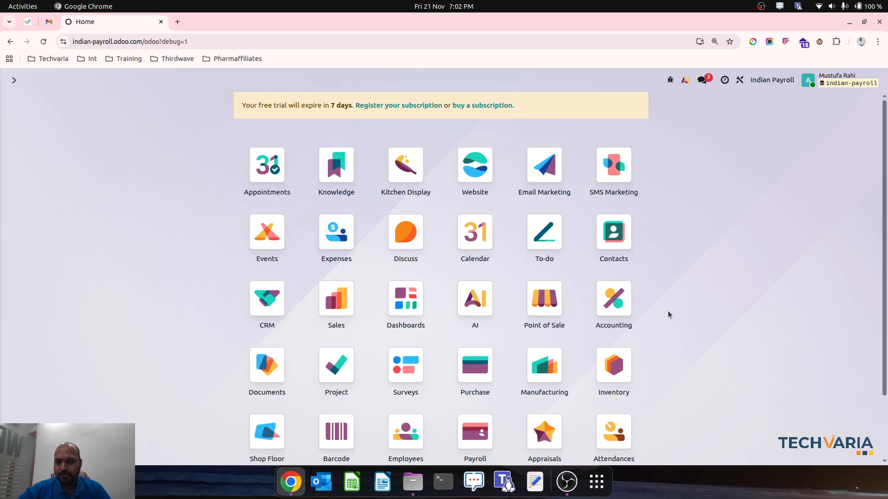
Step: Create a new vendor bill in Accounting and select Vendor2 as the vendor
click(617, 303)
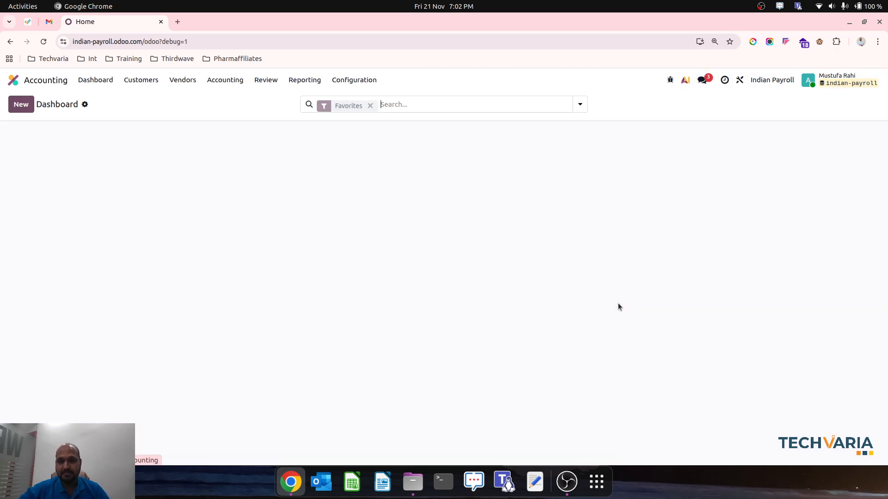
click(183, 79)
click(191, 99)
click(28, 108)
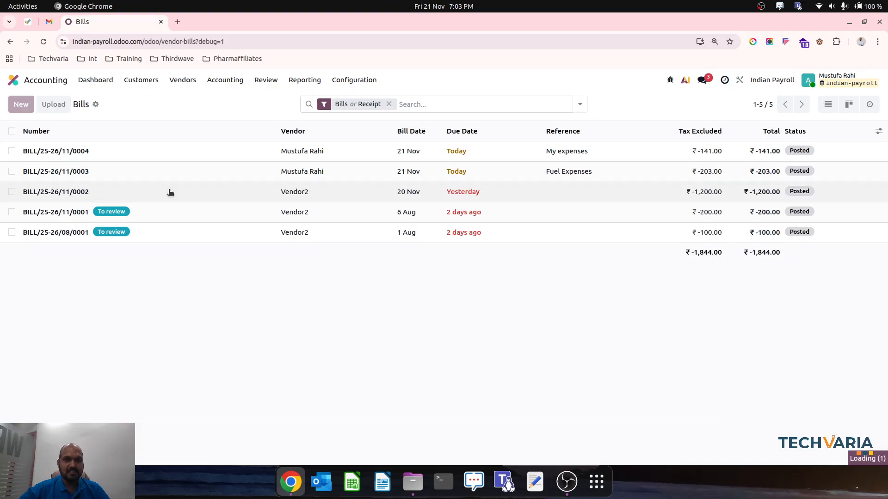
click(109, 203)
click(113, 220)
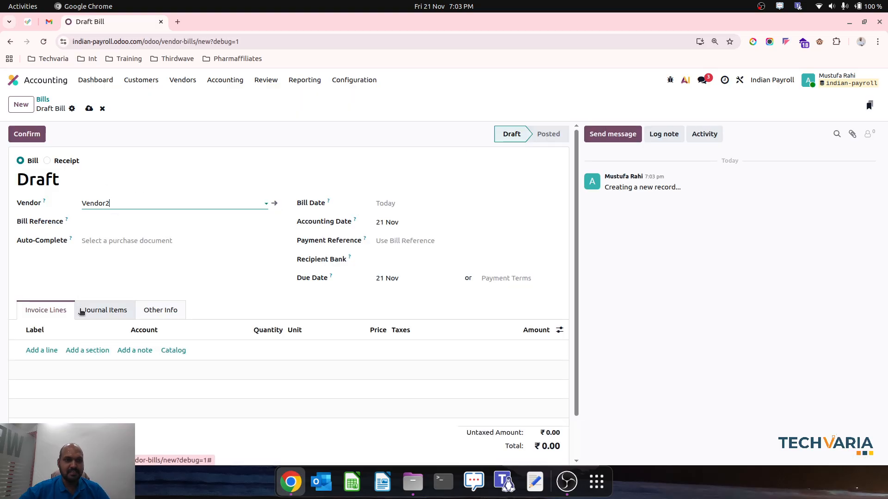
Step: Add an invoice line with a quantity of 10 and a price of 40.56
click(53, 351)
click(277, 350)
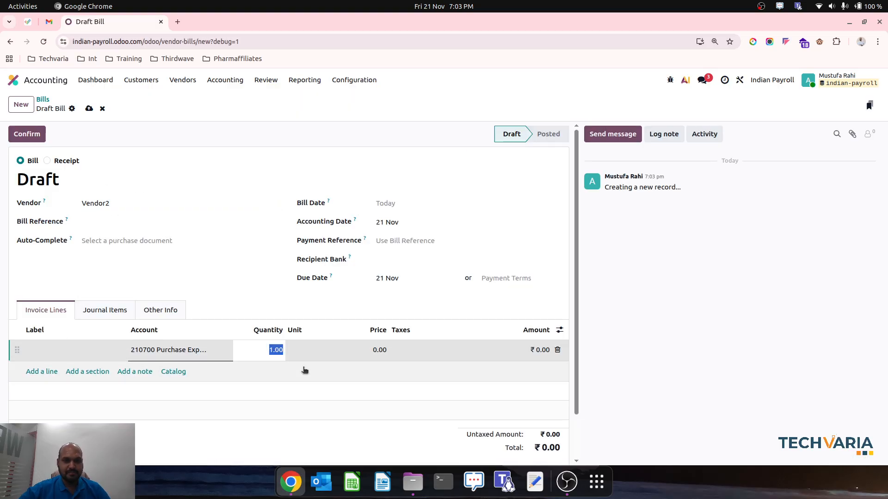
text(10)
key(Tab)
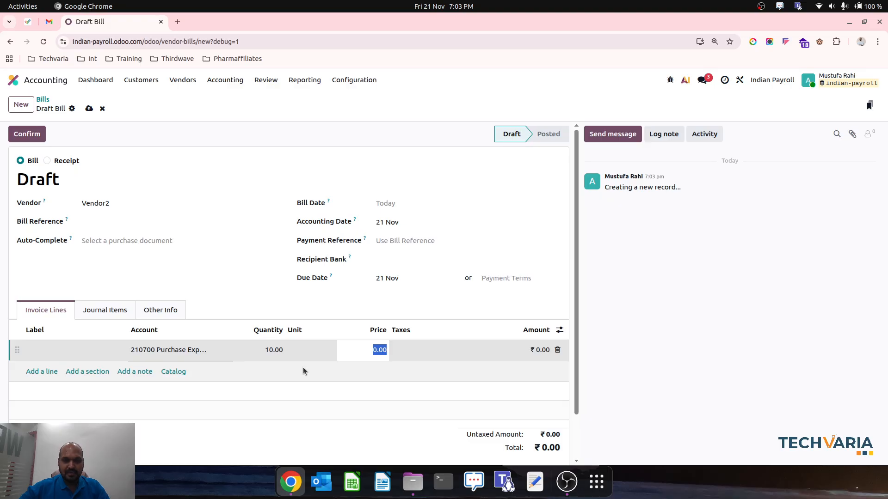
text(40.56)
key(Tab)
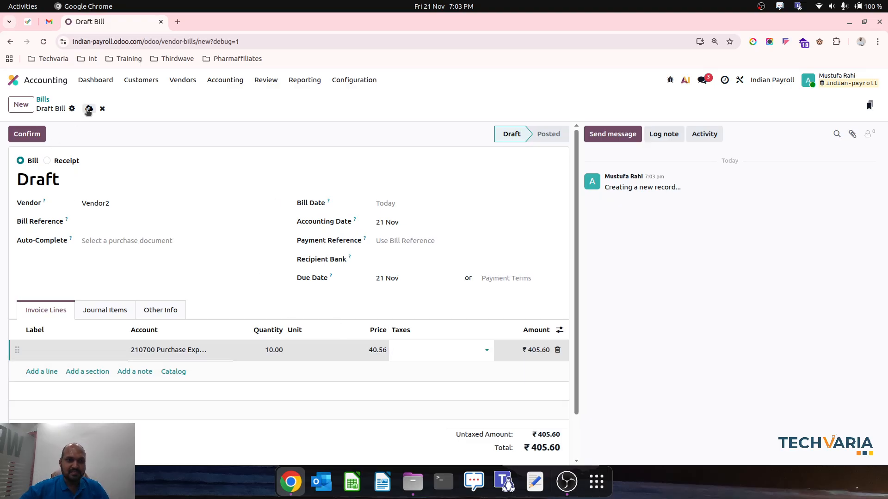
Step: Save the draft vendor bill and confirm it
click(89, 108)
scroll(356, 370, down, 2)
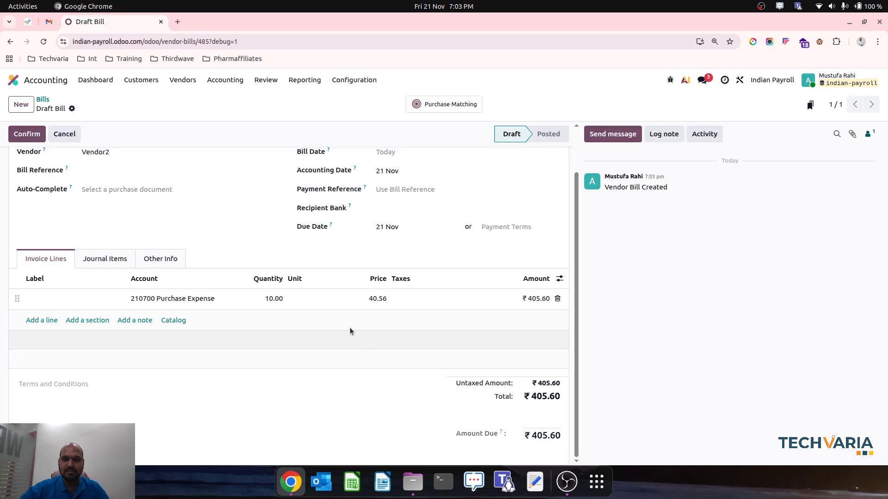
click(17, 134)
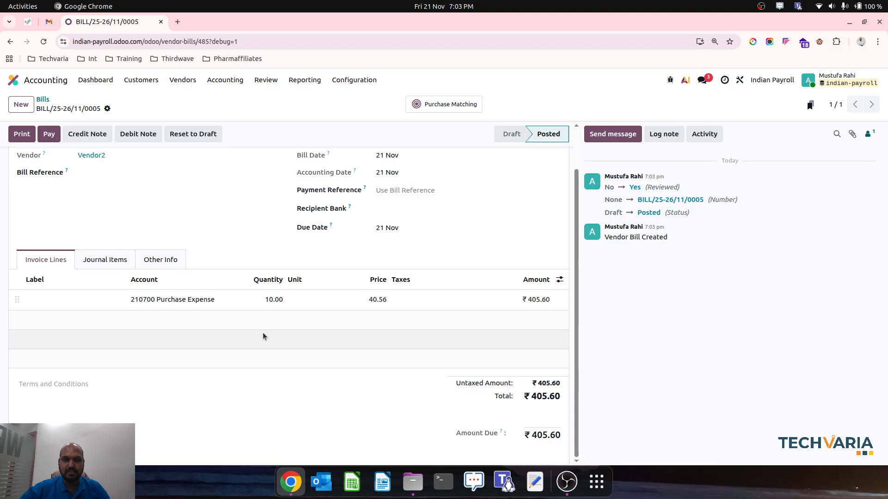
Step: Check the additional accounting information of the posted bill, and reopen that bill from the bills list
click(164, 263)
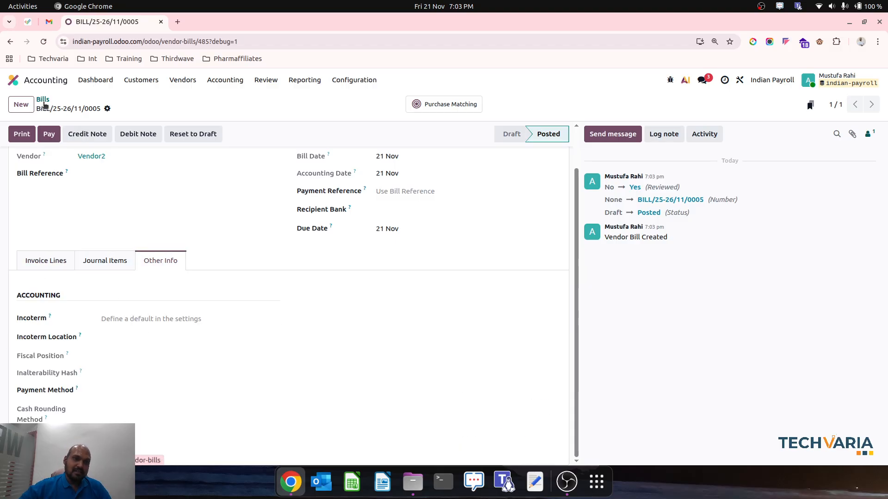
click(41, 99)
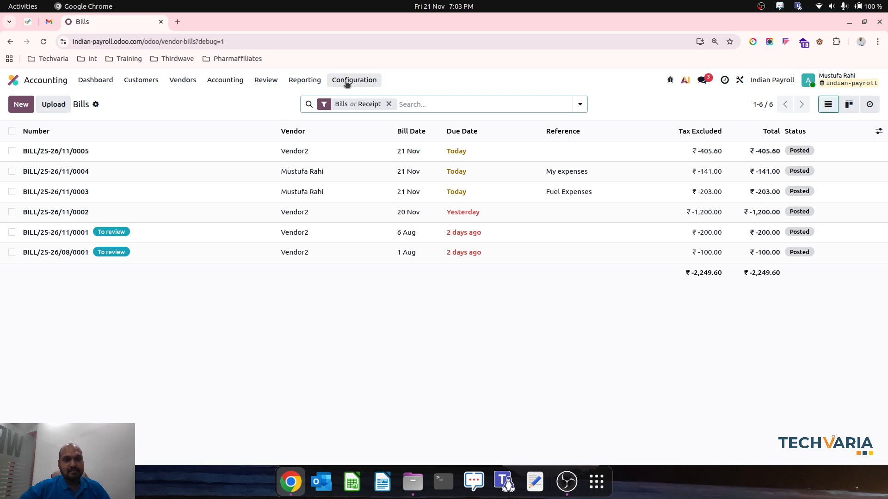
click(260, 151)
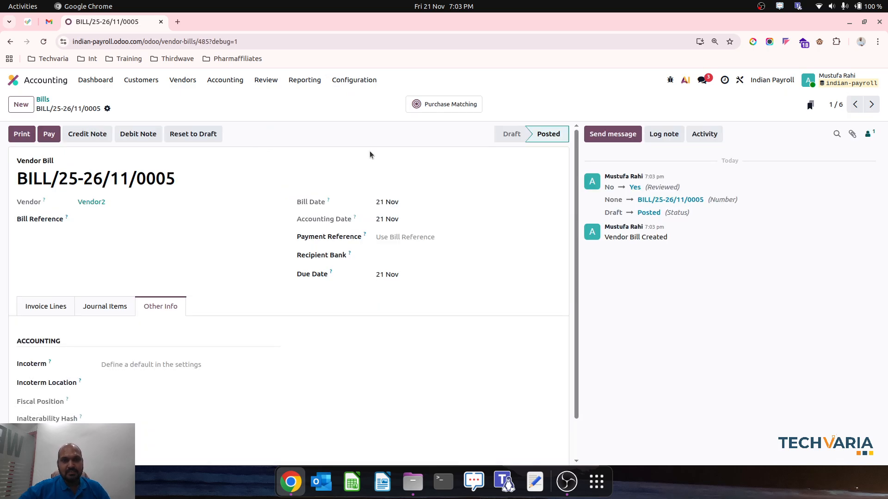
Step: Search the accounting settings for "round" and open the Half Up record among the cash roundings
click(351, 81)
click(370, 98)
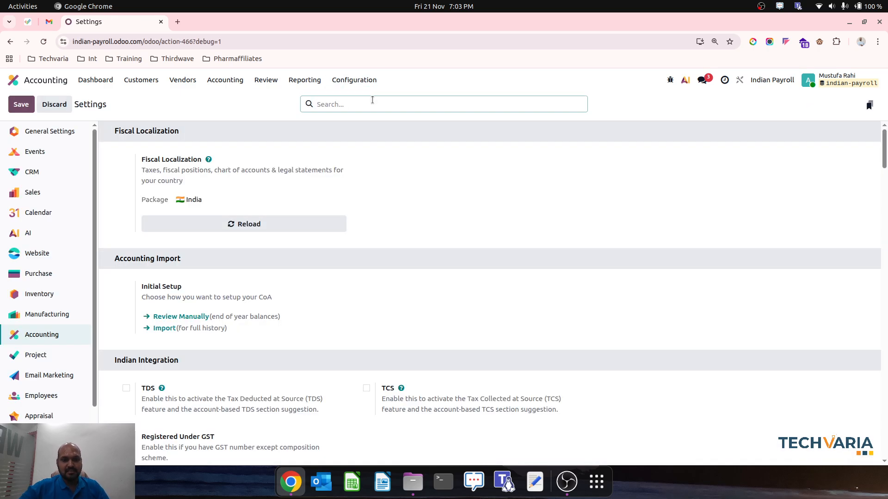
text(round)
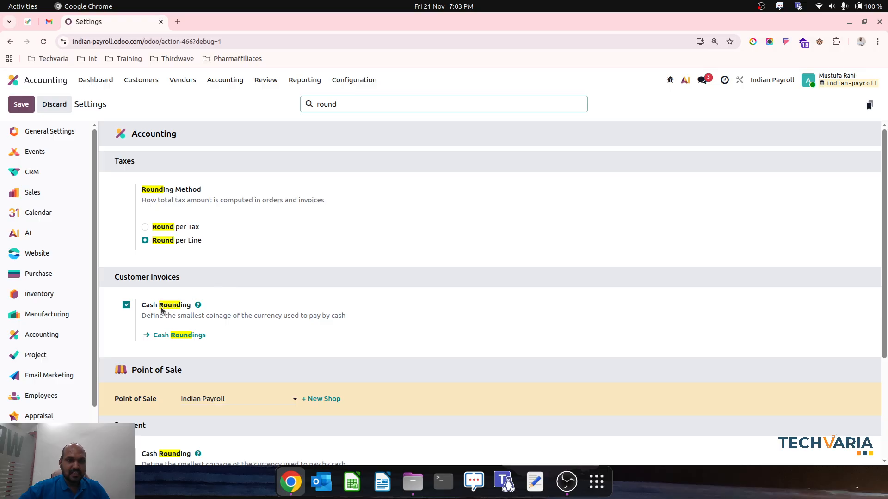
click(187, 336)
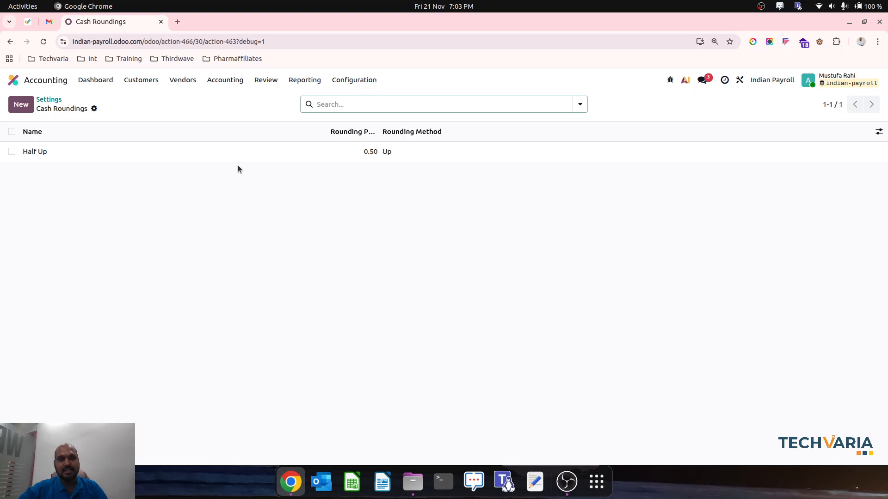
click(233, 158)
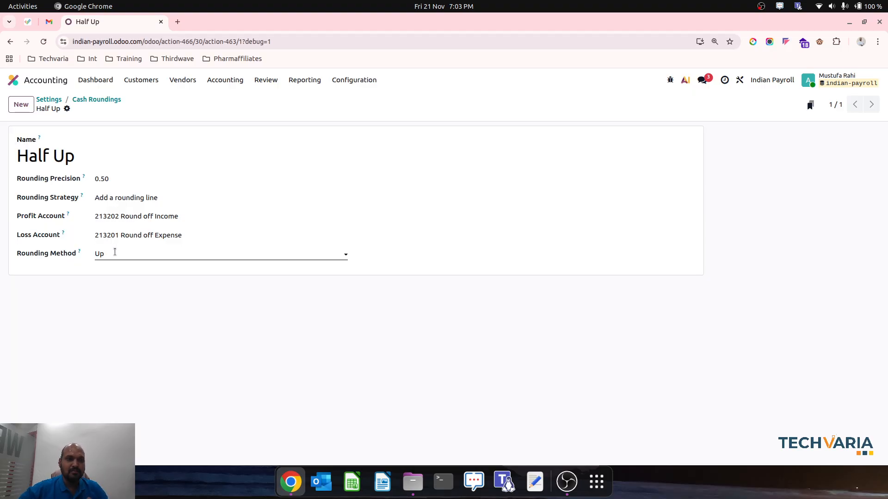
Step: Examine the rounding precision and the available rounding methods and strategies of the Half Up cash rounding
click(117, 253)
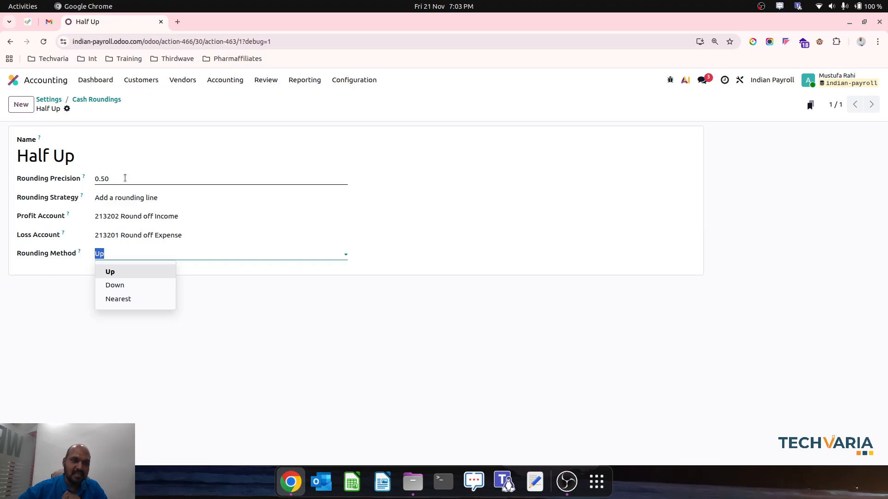
click(125, 178)
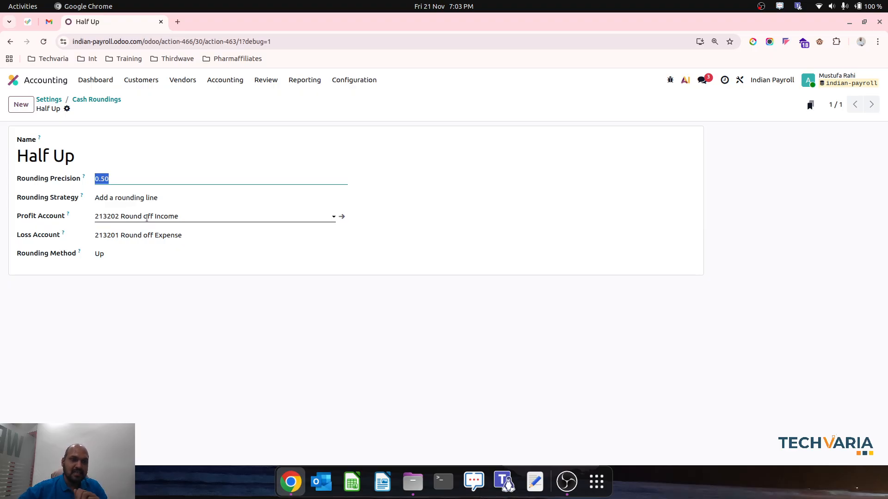
click(155, 195)
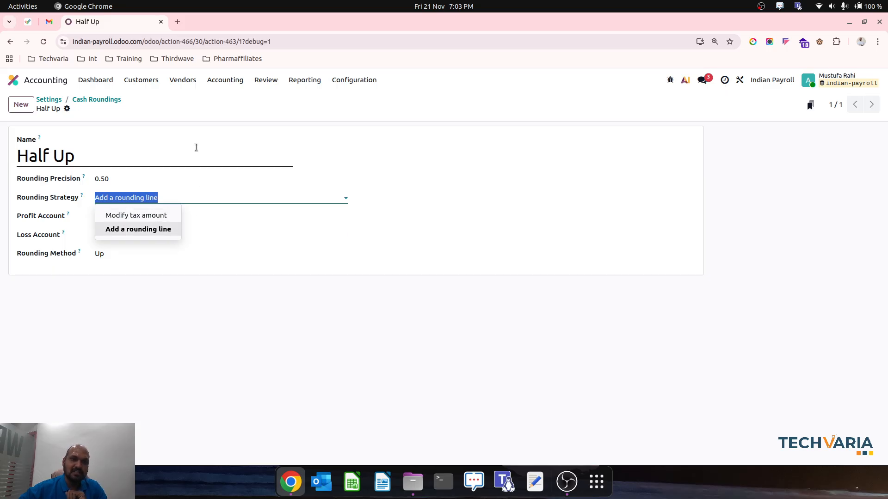
click(196, 147)
click(158, 198)
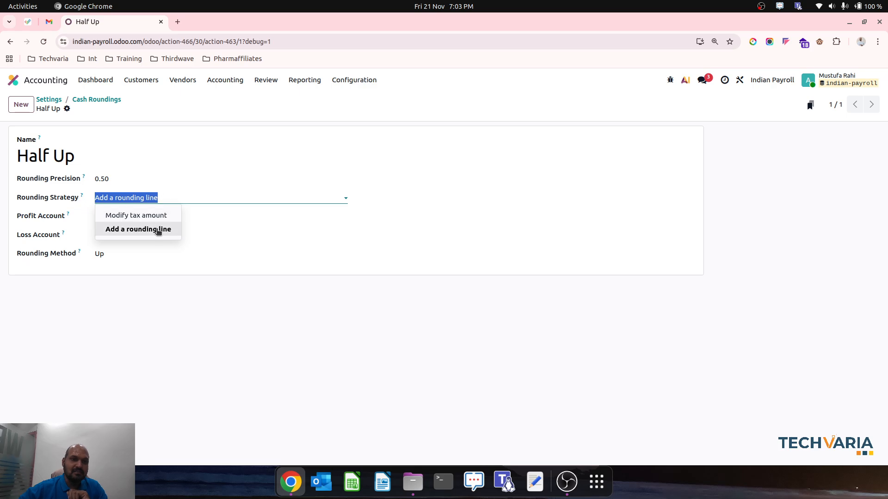
click(198, 166)
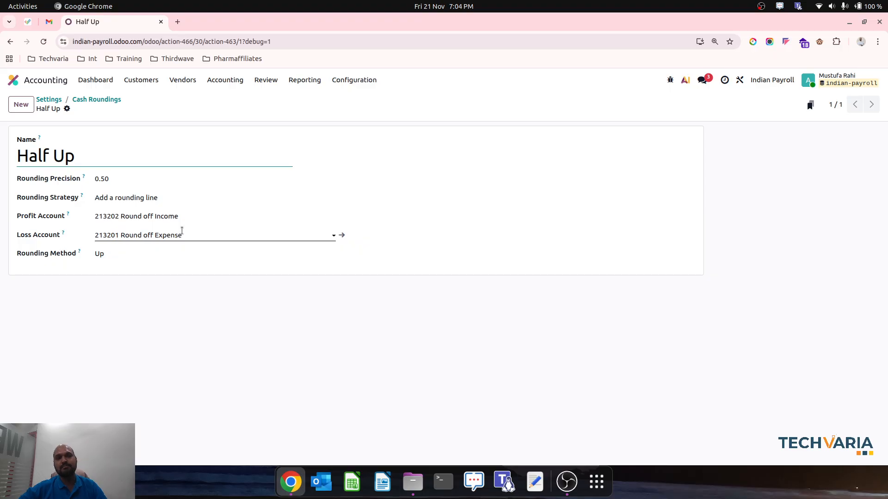
click(138, 253)
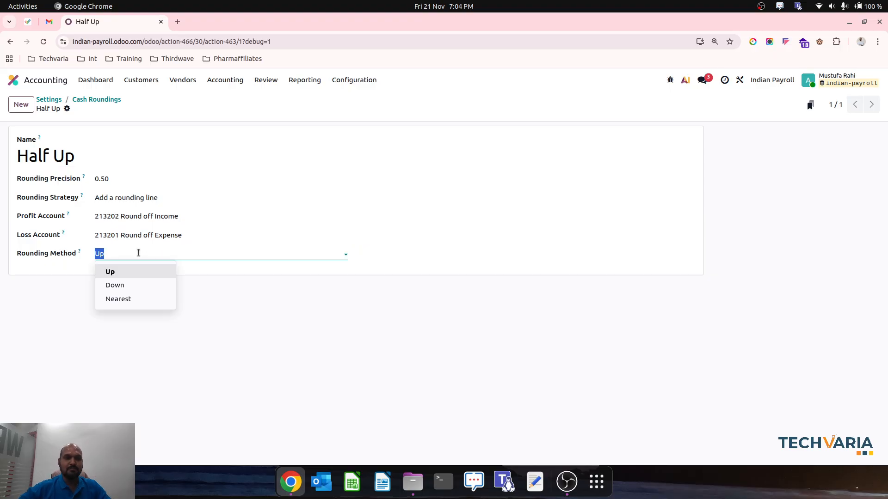
click(156, 145)
Step: Return to the vendor bills, reopen the newest Vendor2 bill and reset it to draft
click(98, 100)
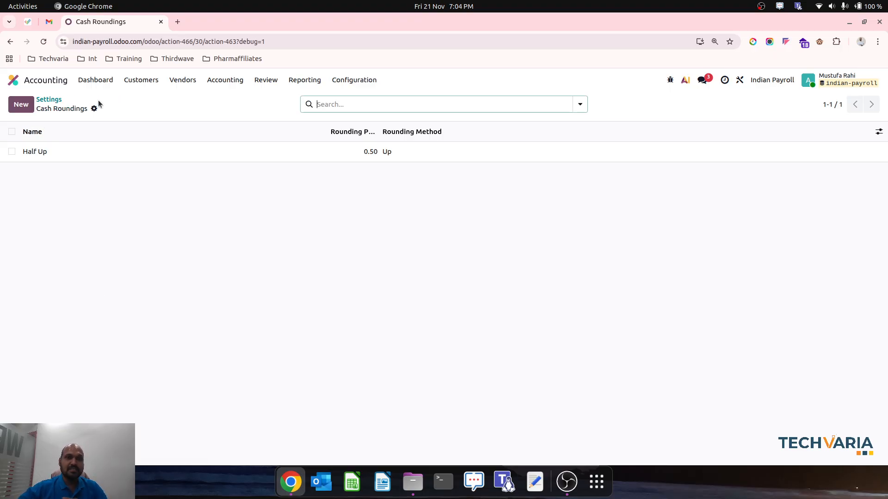
click(49, 99)
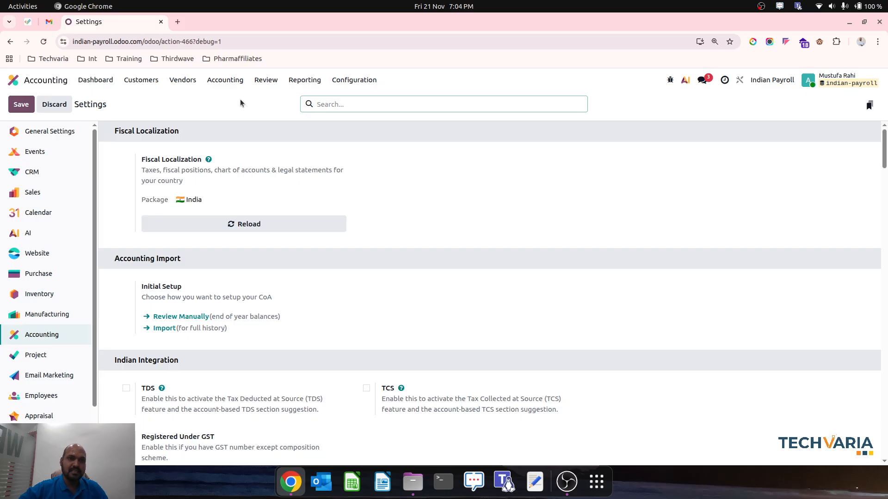
click(141, 79)
click(182, 79)
click(182, 99)
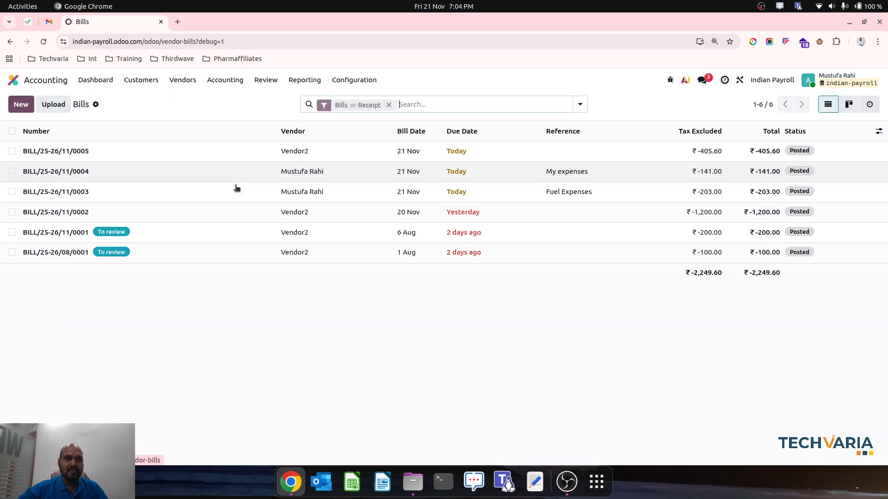
click(218, 159)
click(195, 134)
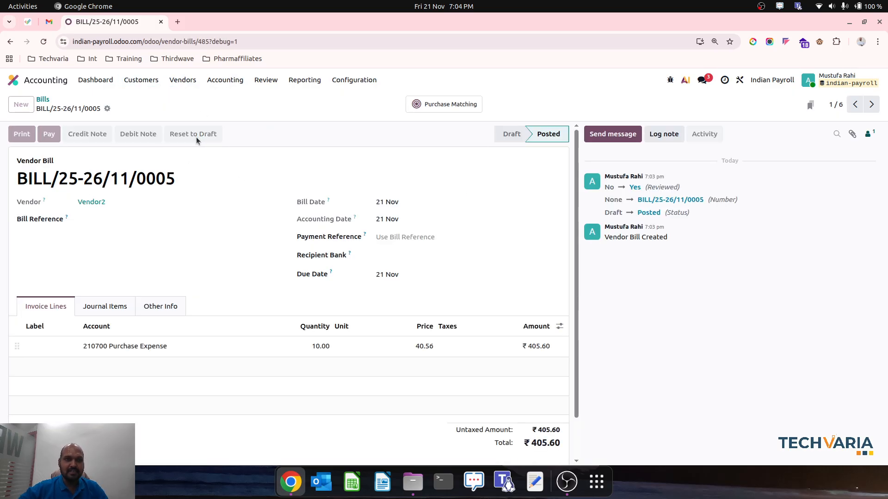
Step: Set the bill's cash rounding method to Half Up and return to its invoice lines
click(172, 310)
scroll(137, 383, down, 2)
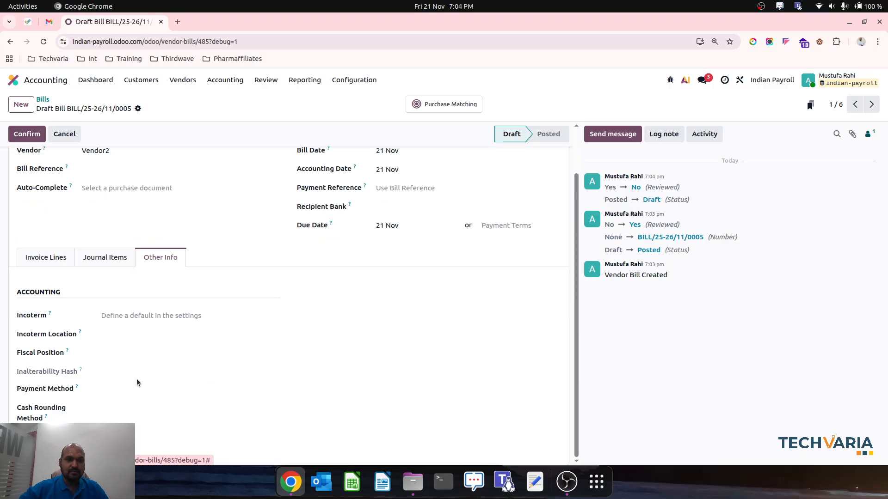
click(132, 418)
click(139, 427)
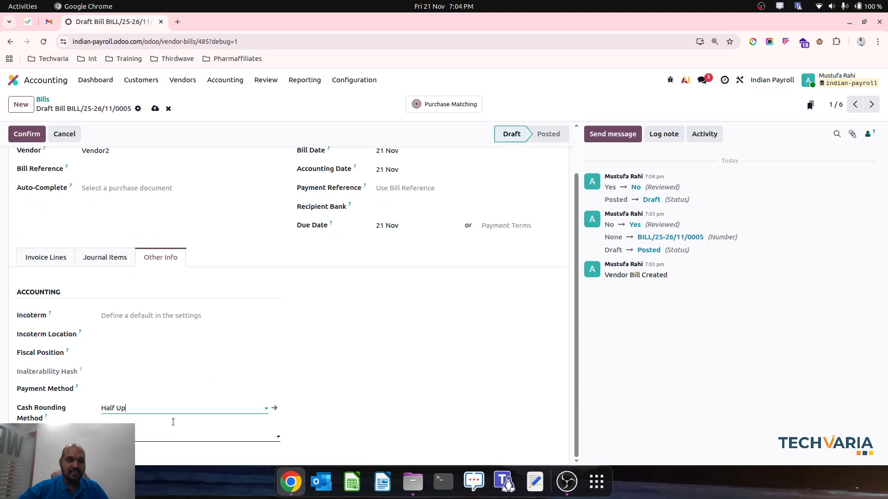
click(48, 258)
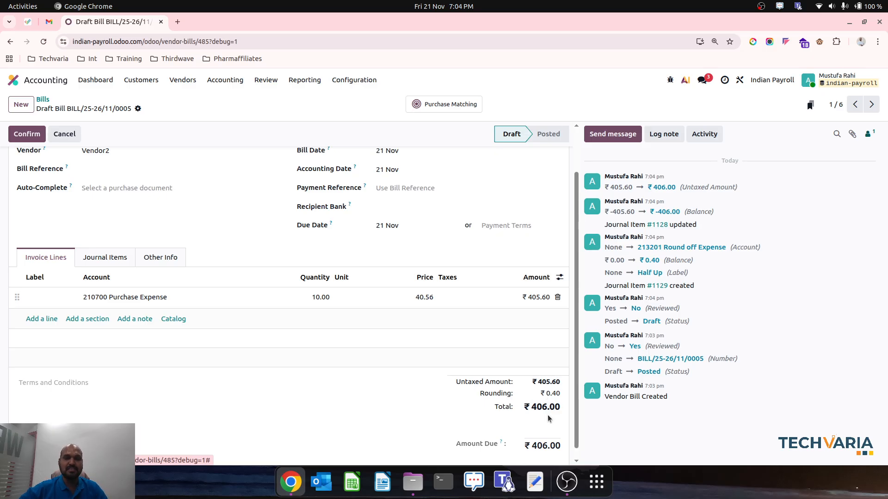
Step: Set the price of the Purchase Expense line to 40.10
click(414, 297)
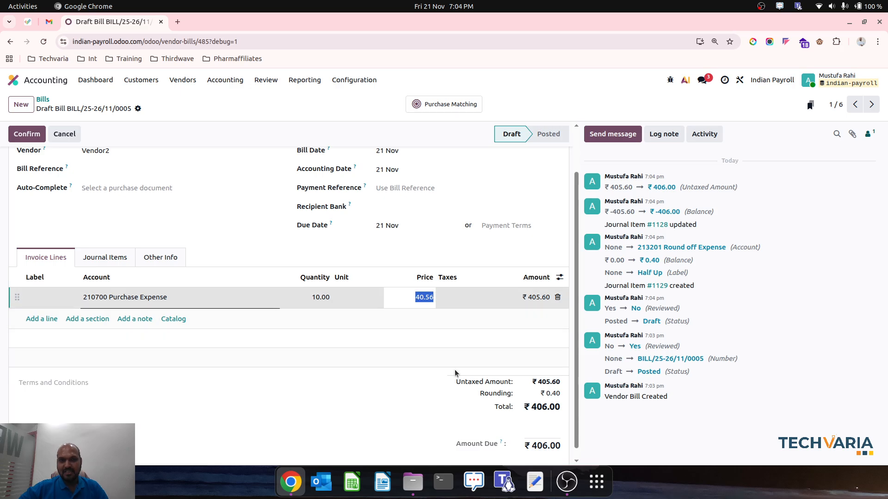
text(40.10)
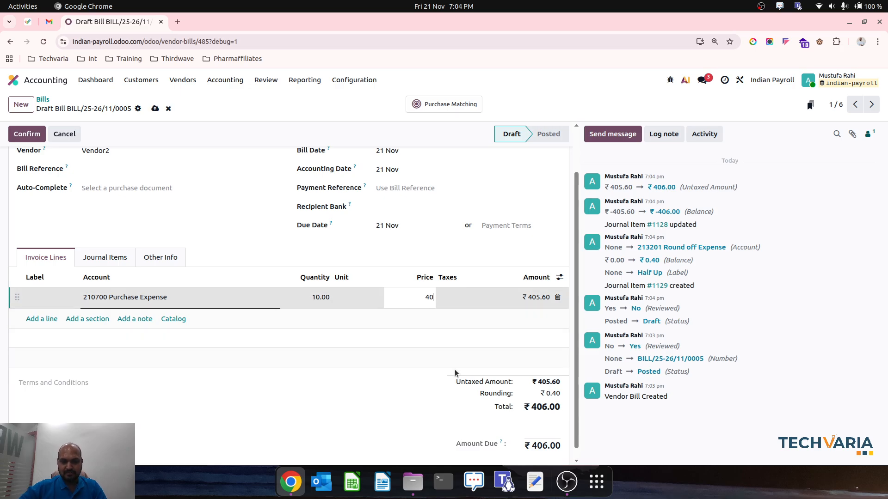
key(Tab)
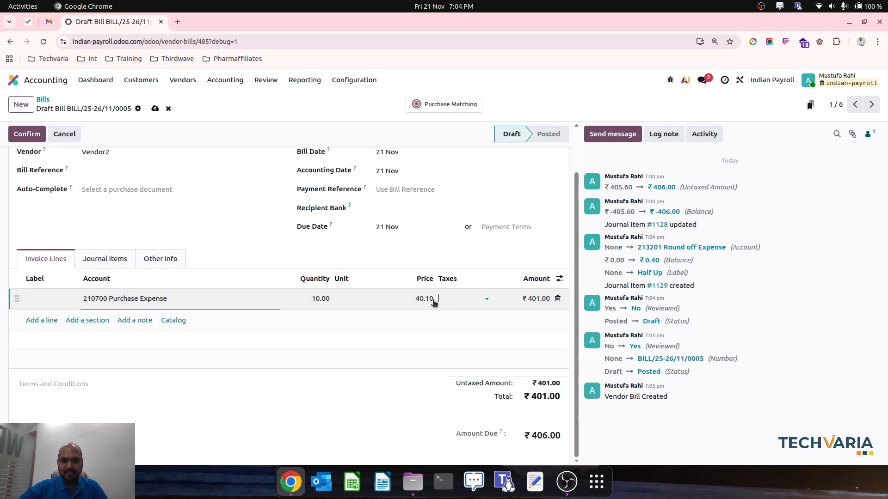
Step: Change the Purchase Expense line's price to 40.12 and apply the entry
key(shift+Tab)
text(40.12)
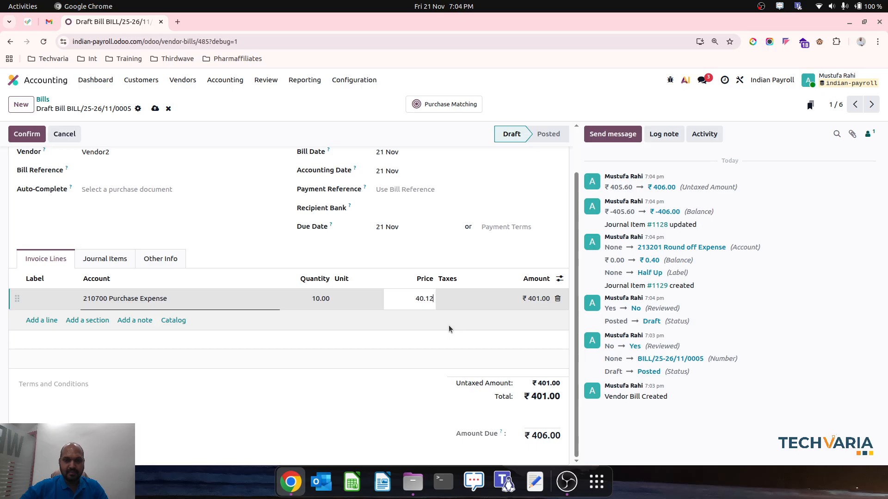
key(Tab)
click(475, 255)
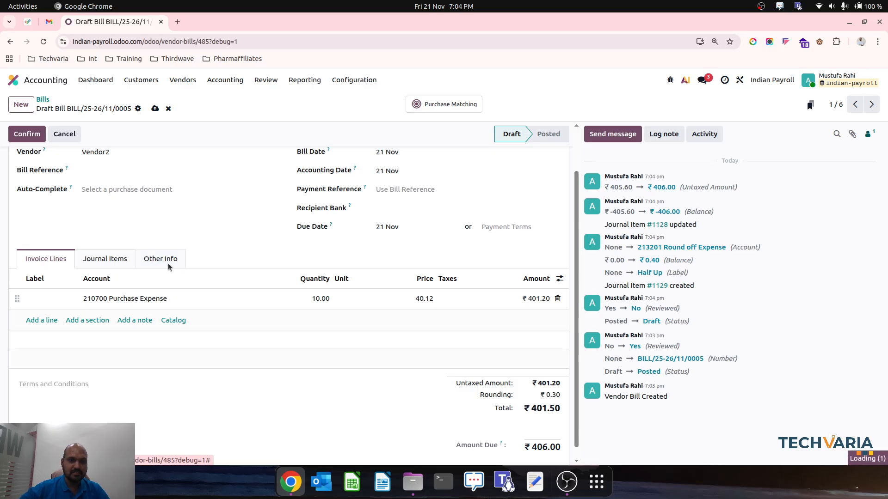
Step: Open the Half Up cash rounding record from the draft bill's cash rounding method
click(166, 262)
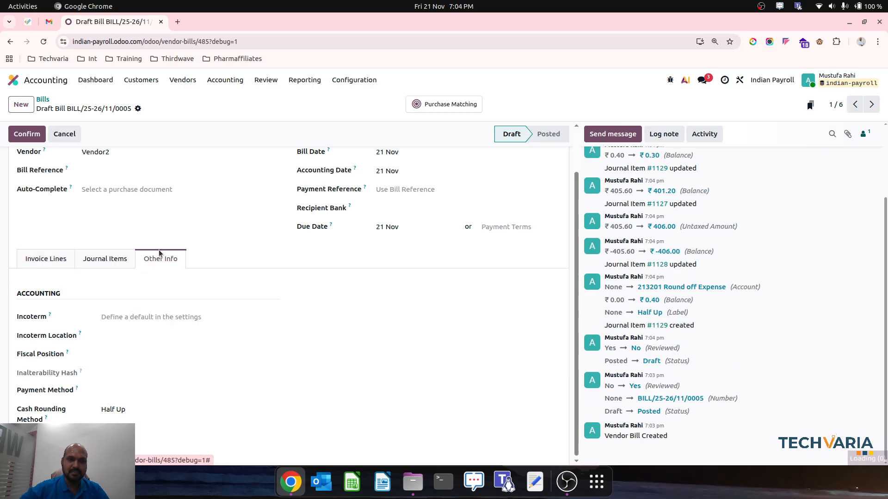
click(152, 407)
click(275, 408)
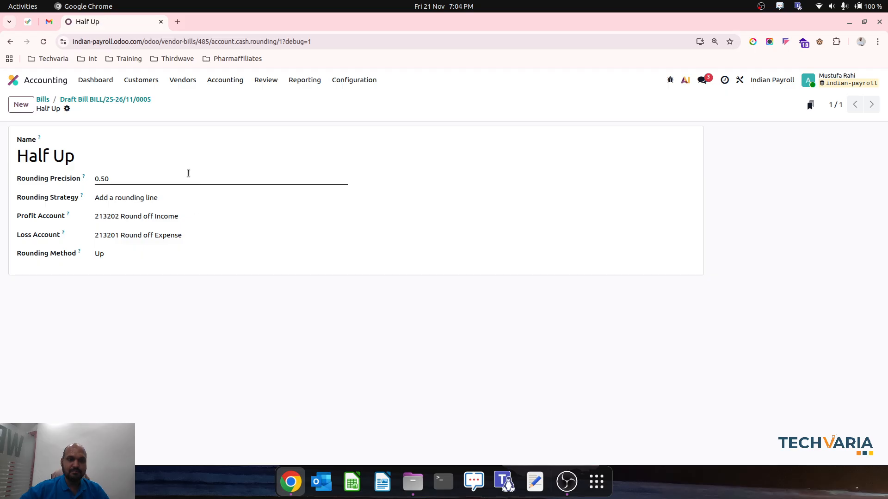
Step: Set the Half Up cash rounding record's rounding method to Nearest and return to the draft bill's invoice lines
click(144, 197)
click(145, 198)
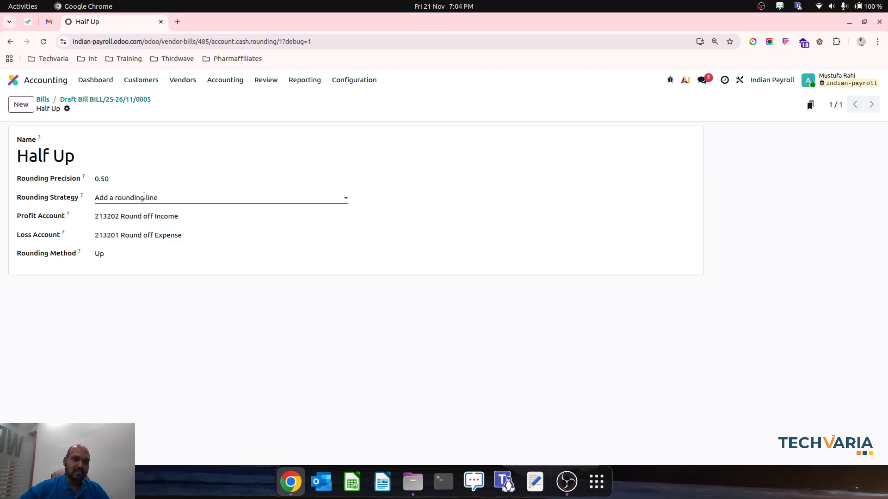
click(122, 253)
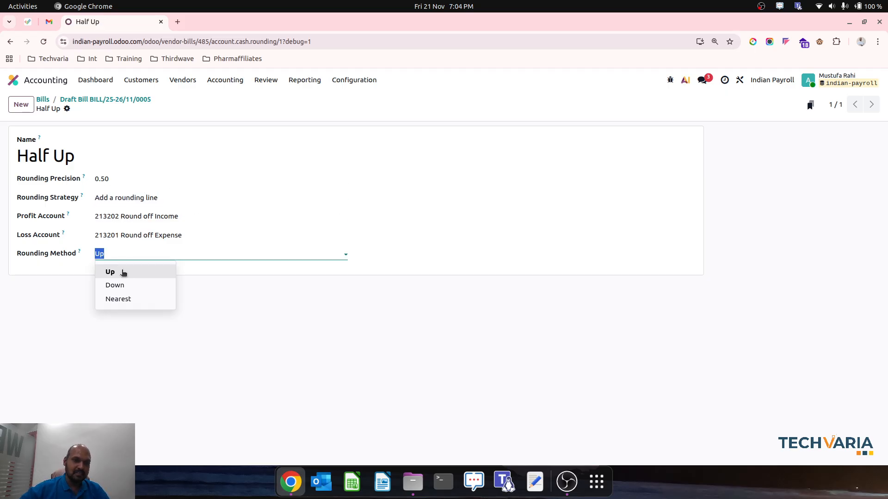
click(134, 300)
click(159, 111)
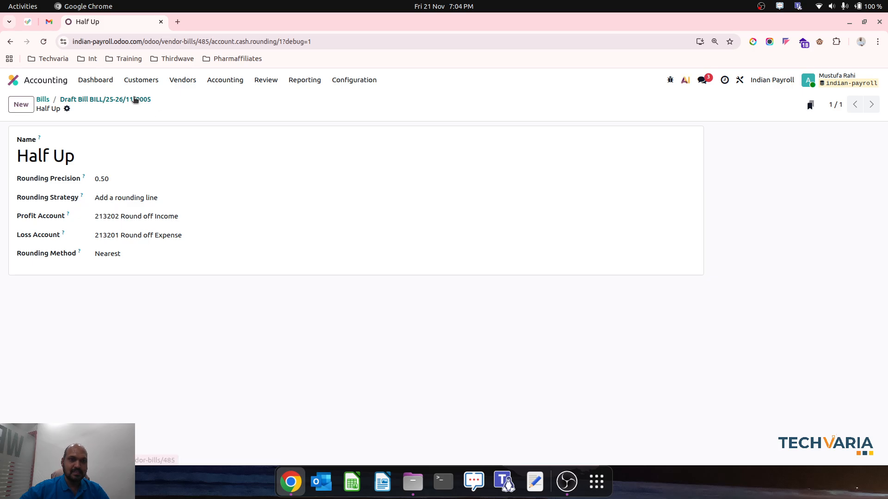
click(134, 99)
click(58, 314)
scroll(339, 368, down, 2)
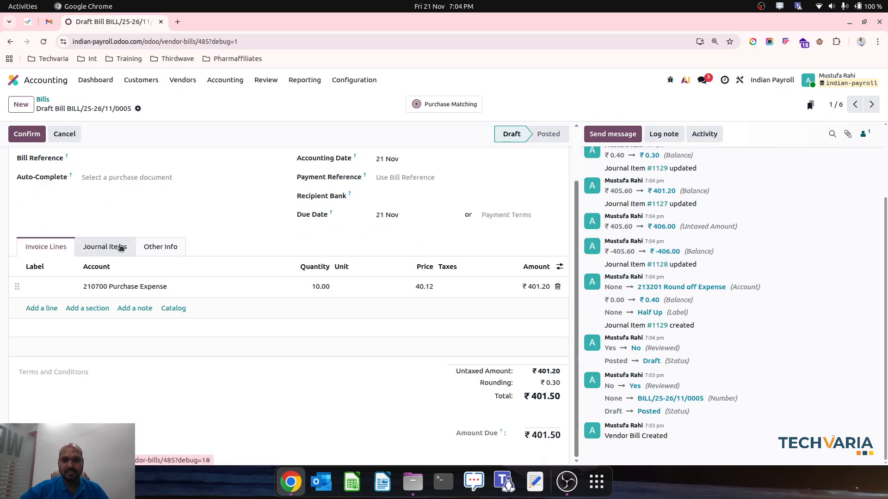
Step: Check the bill's journal items and cash rounding method, and set the Purchase Expense line's price to 30.20
click(120, 249)
click(159, 310)
scroll(185, 386, down, 1)
click(161, 413)
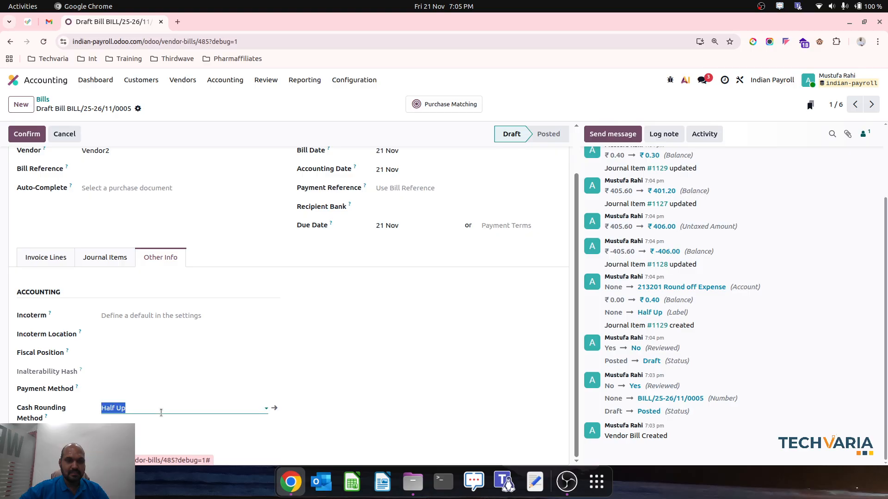
click(51, 258)
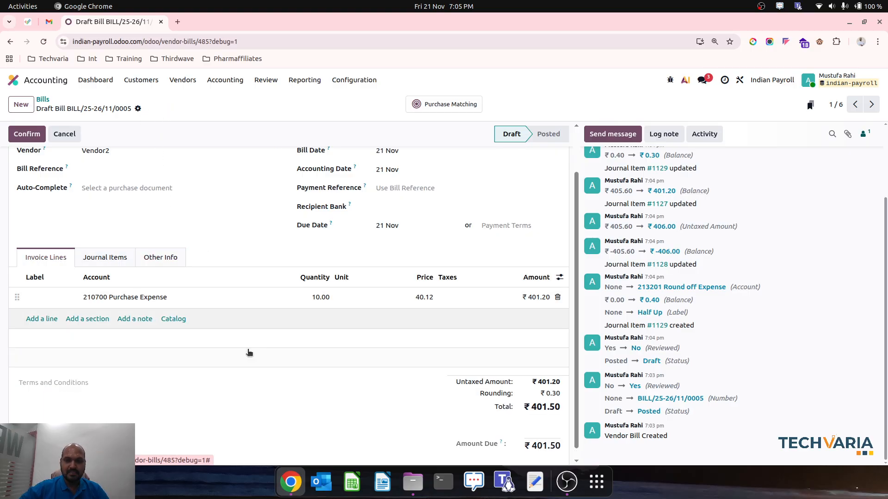
click(417, 299)
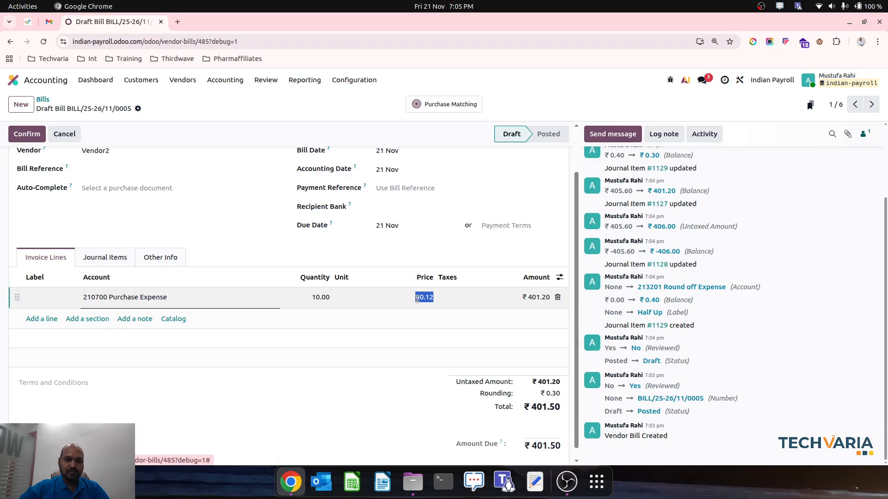
text(30.)
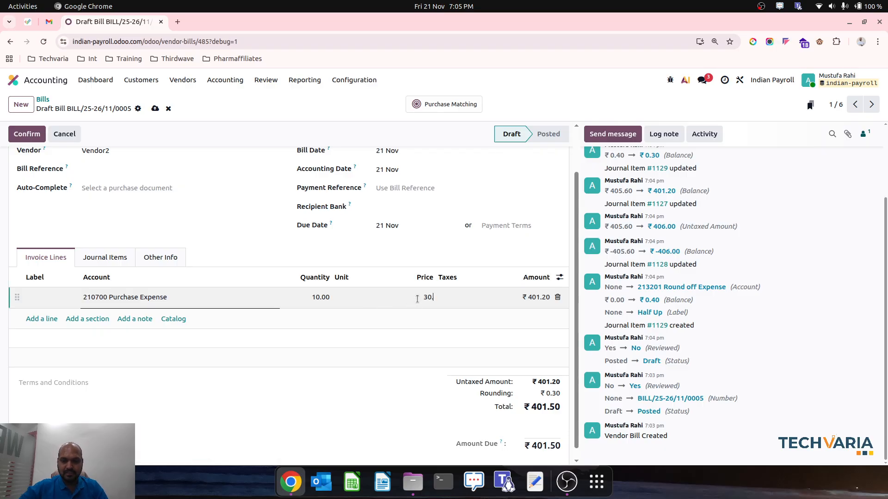
text(20)
key(Tab)
key(shift+Tab)
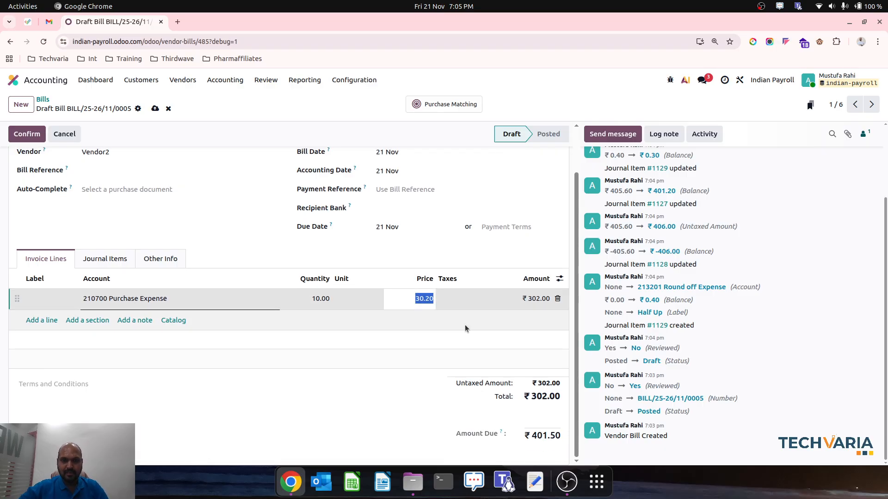
Step: Change the Purchase Expense line's price to 30.33 and apply the entry
text(30.33)
key(Tab)
click(487, 255)
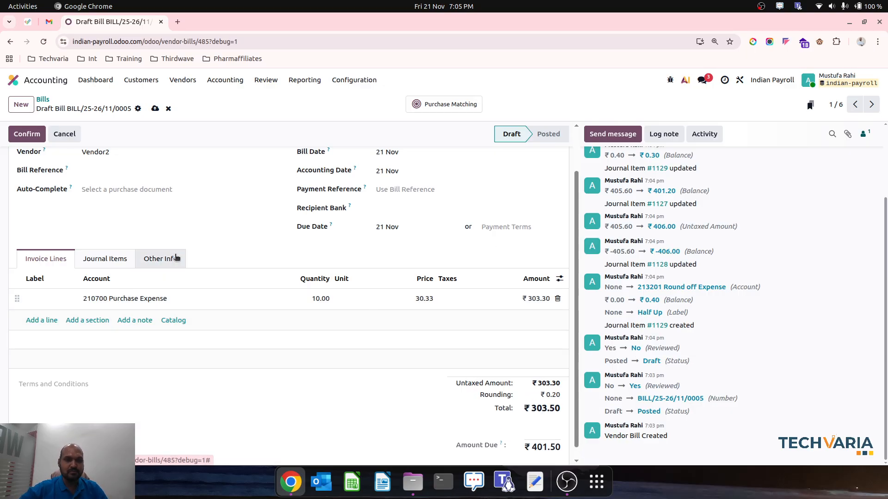
Step: Open the bill's Half Up cash rounding record, set its rounding method to Down and return to the bill
click(169, 258)
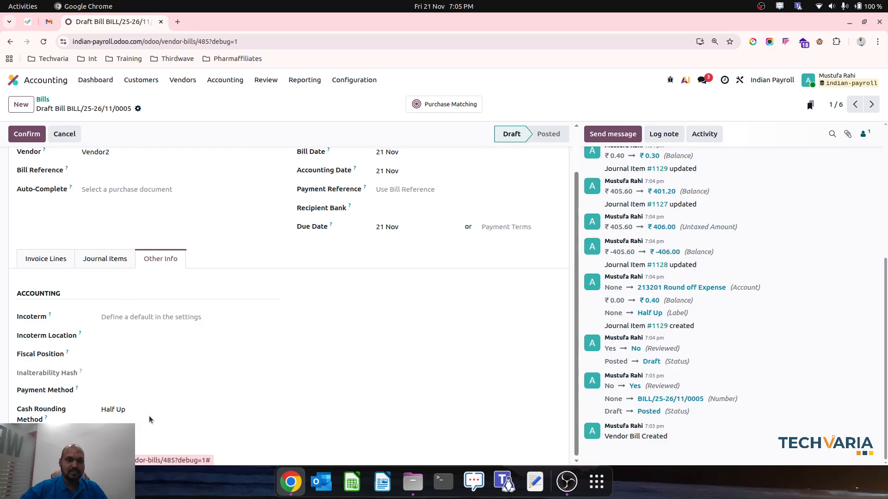
click(136, 405)
click(274, 409)
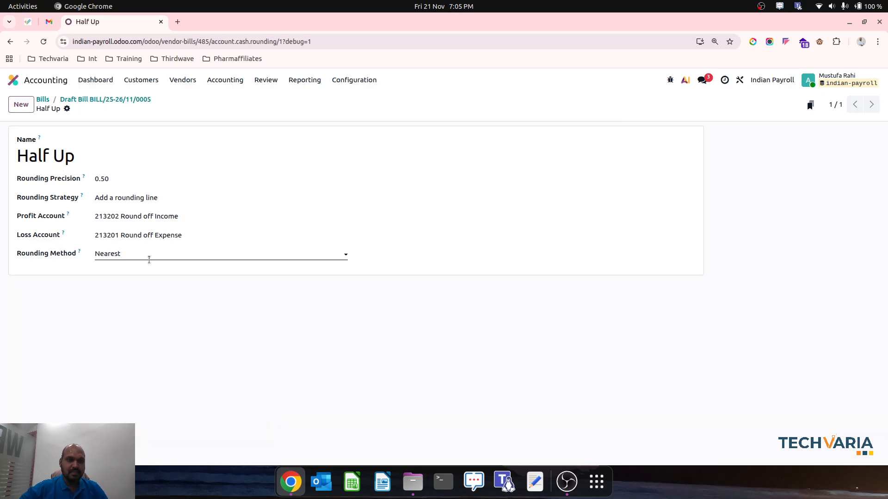
click(133, 258)
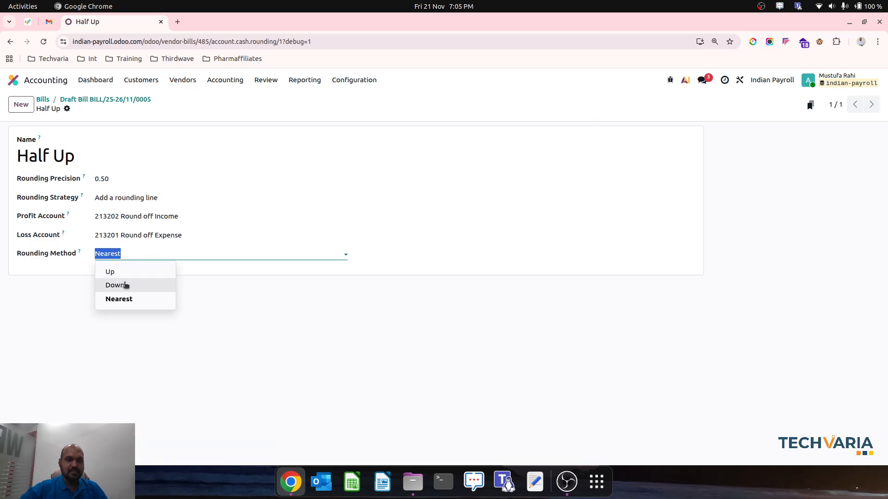
click(117, 284)
click(137, 100)
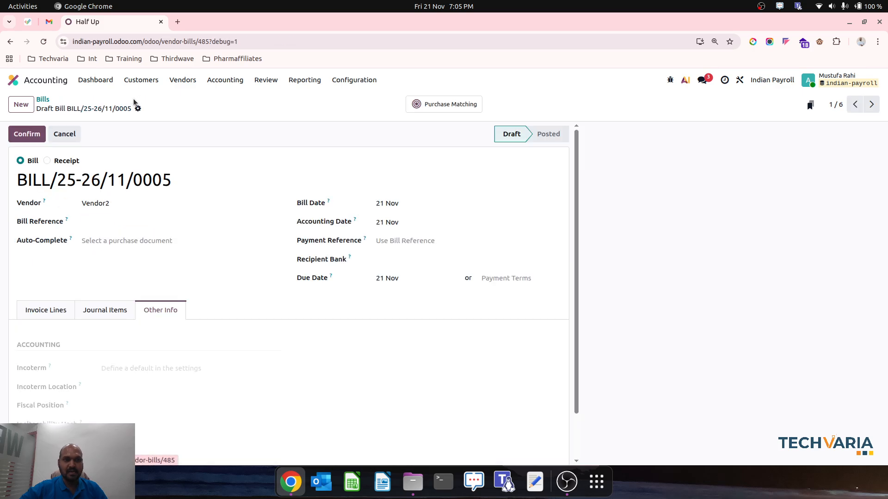
Step: Check the bill's journal items and set the Purchase Expense line's price to 30.32
click(51, 303)
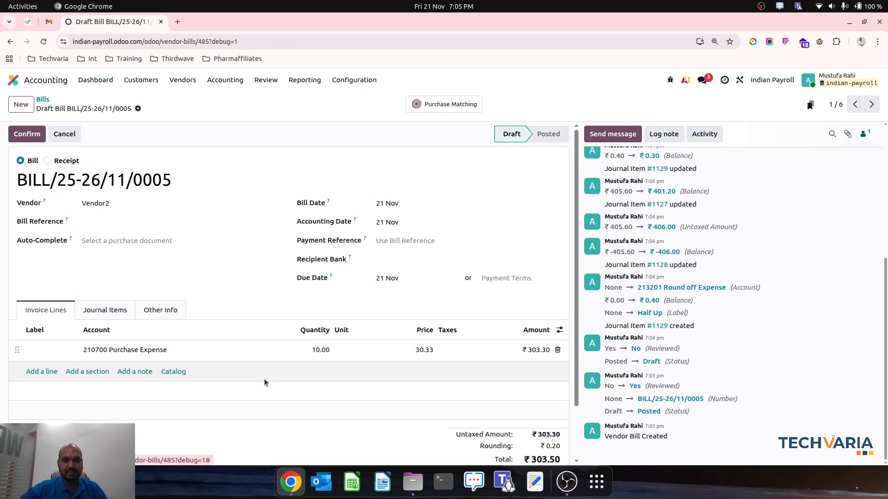
scroll(377, 422, down, 2)
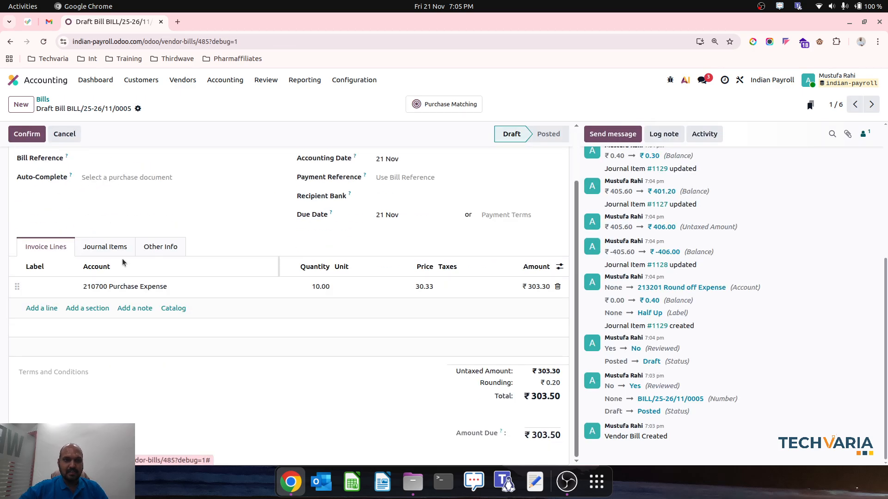
click(107, 248)
click(41, 306)
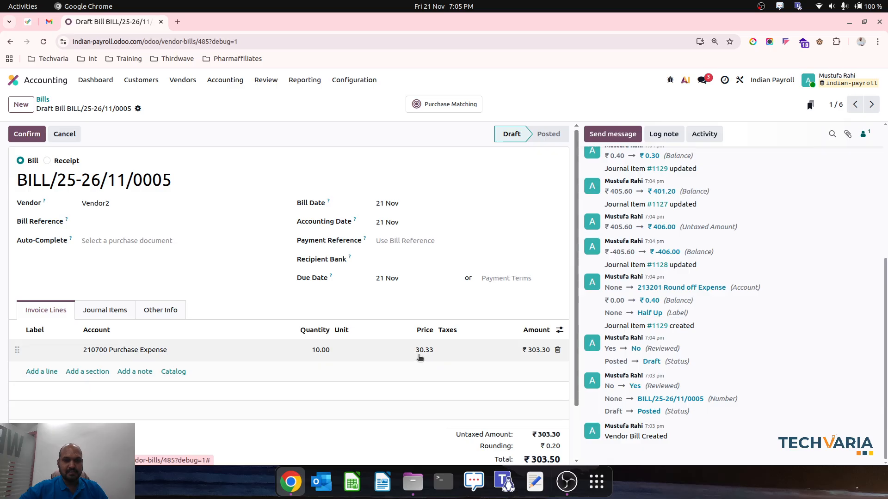
click(420, 351)
text(3)
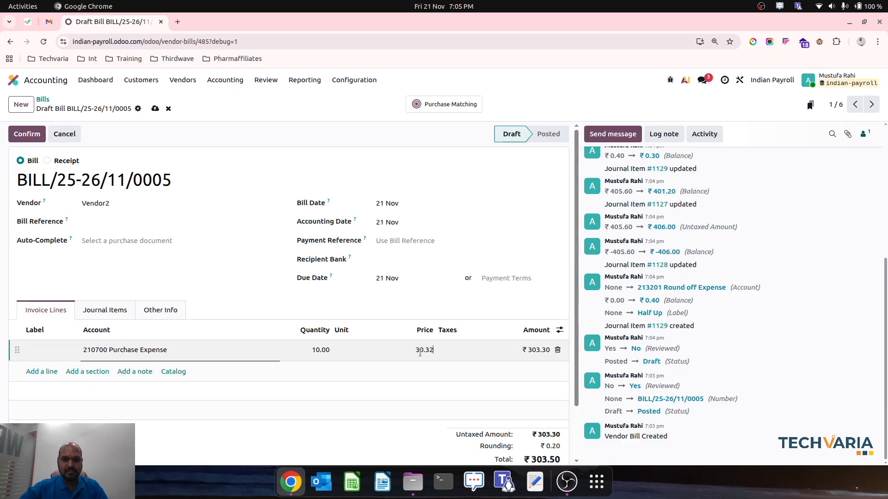
click(419, 308)
scroll(531, 452, down, 2)
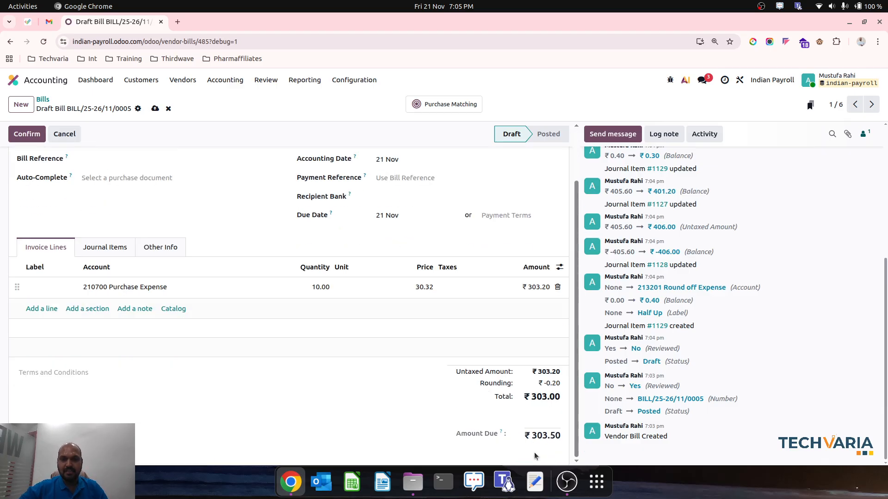
Step: Set the Purchase Expense line's price to 30.45 and apply the entry
click(421, 286)
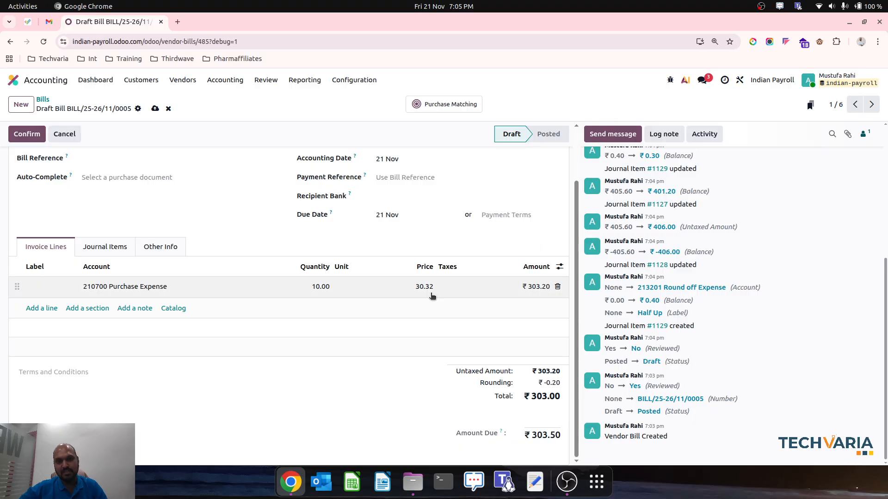
key(Right)
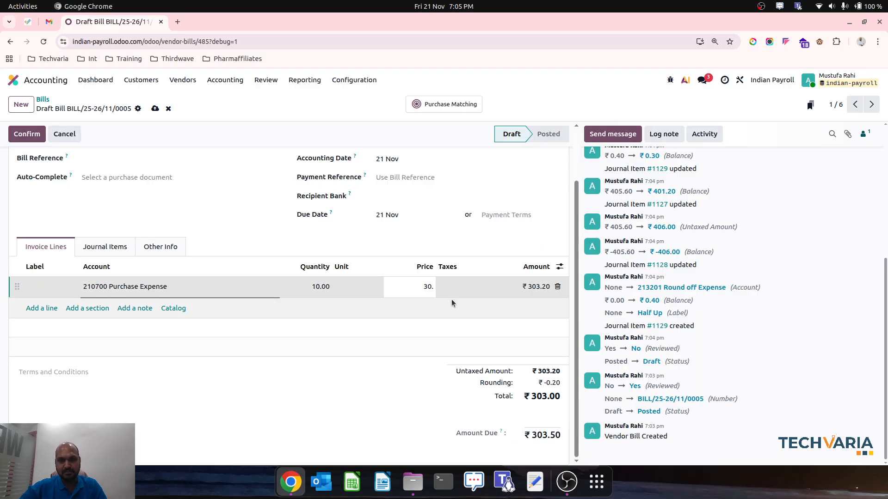
text(45)
key(Tab)
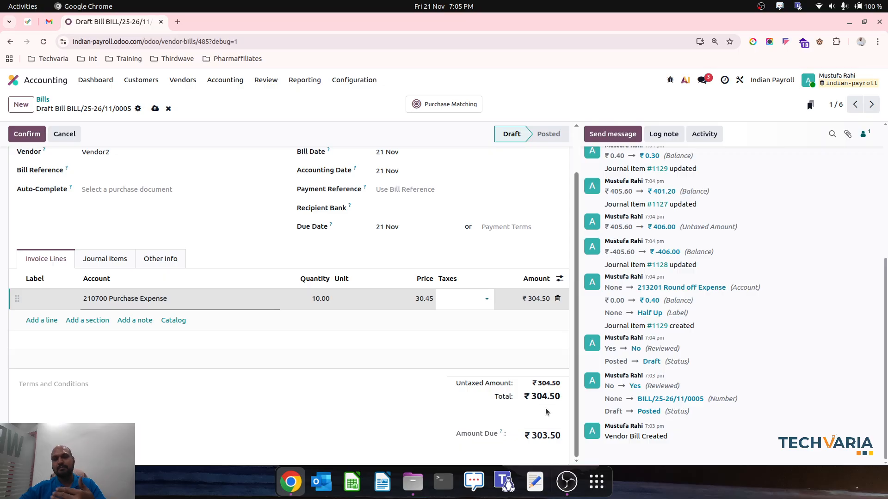
click(477, 254)
Step: Open the Accounting configuration settings and search them for "round"
click(332, 84)
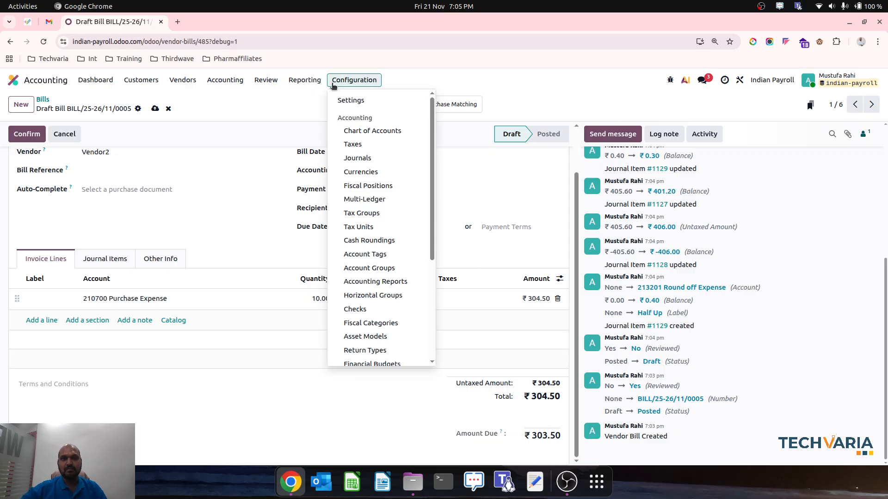
click(343, 97)
scroll(304, 248, down, 20)
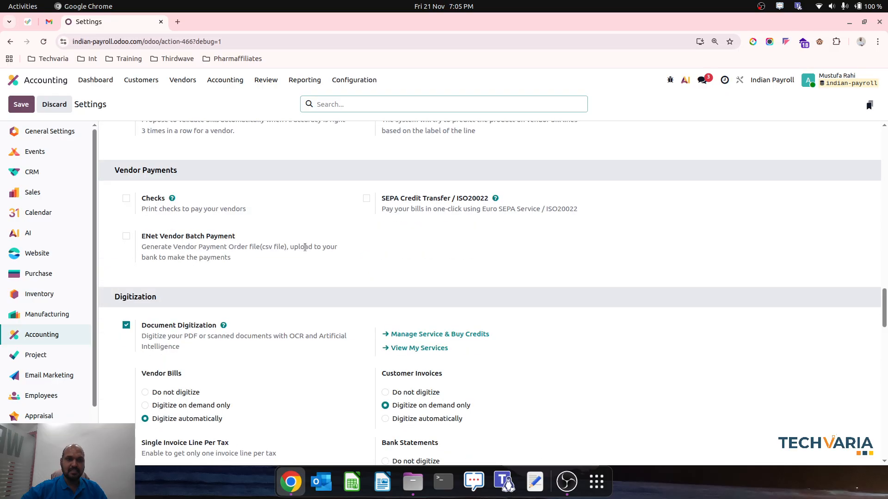
scroll(305, 247, up, 6)
scroll(201, 276, up, 3)
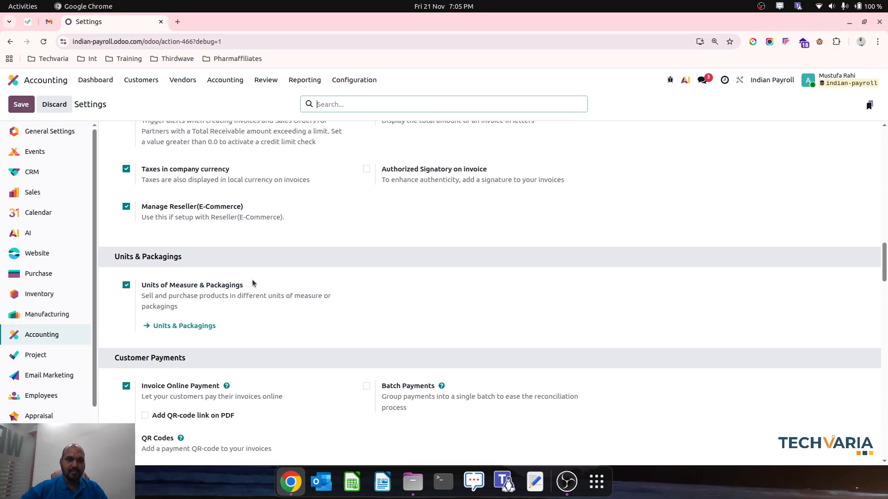
text(round)
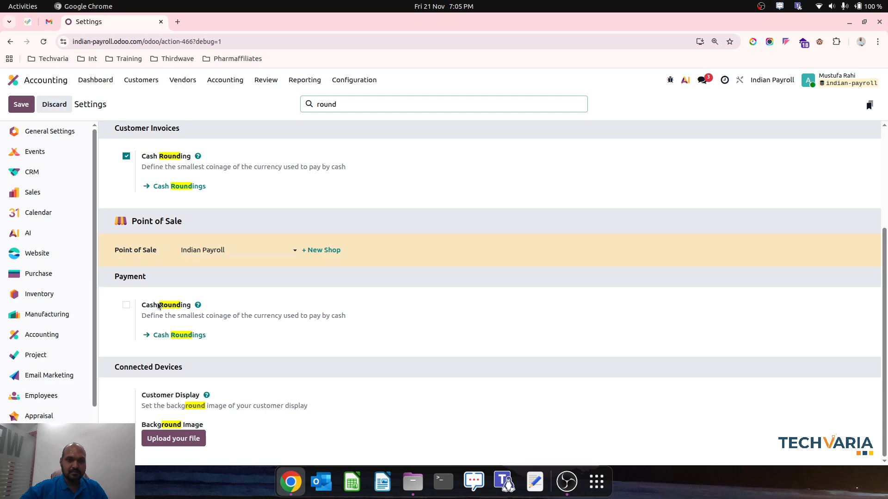
Step: Open the Half Up record from the cash roundings of the Customer Invoices settings
scroll(185, 289, up, 1)
click(180, 199)
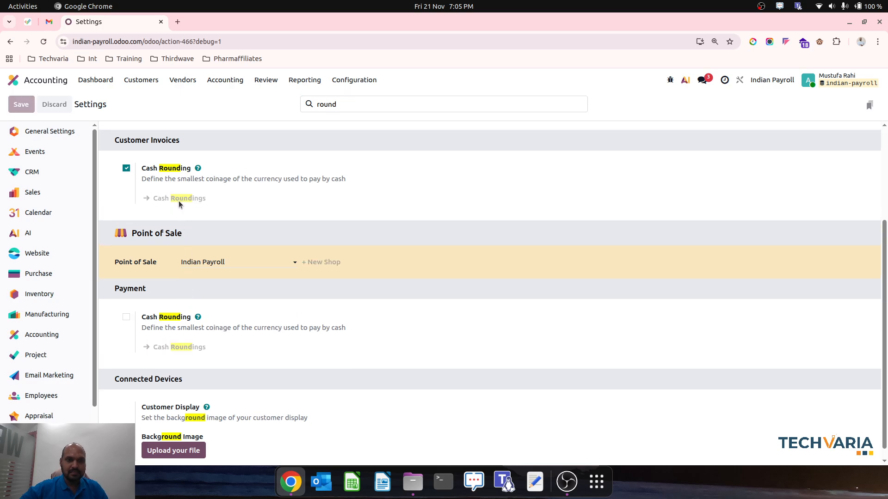
click(339, 153)
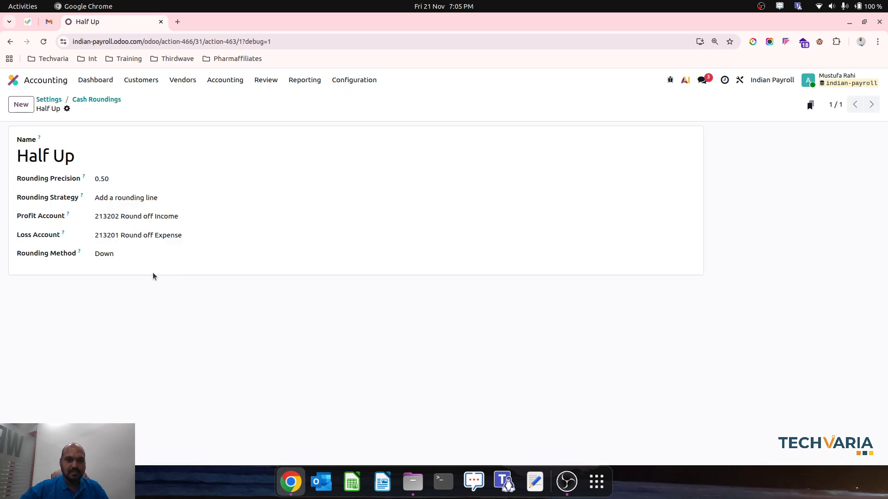
Step: Set the Half Up record's rounding precision to 0.51 and save it
click(118, 178)
click(162, 187)
key(BackSpace)
text(1)
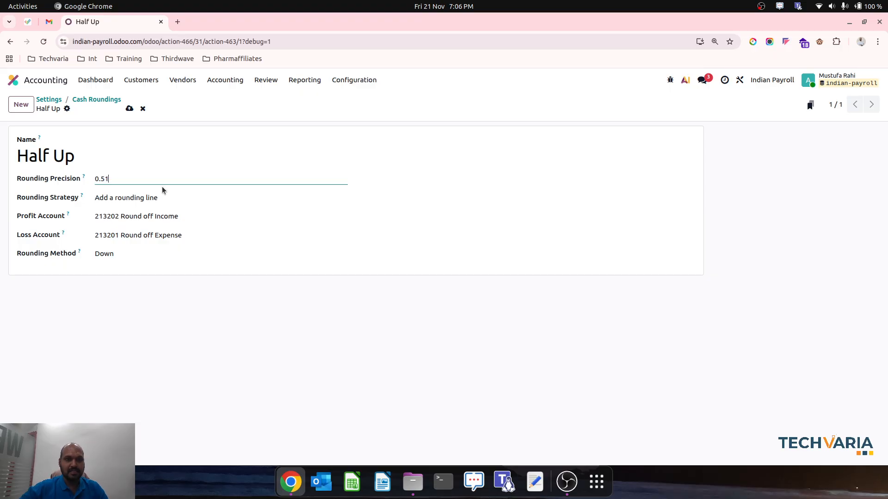
click(130, 108)
Step: Set the Half Up record's rounding method to Up, save it and return to the cash roundings list
click(122, 250)
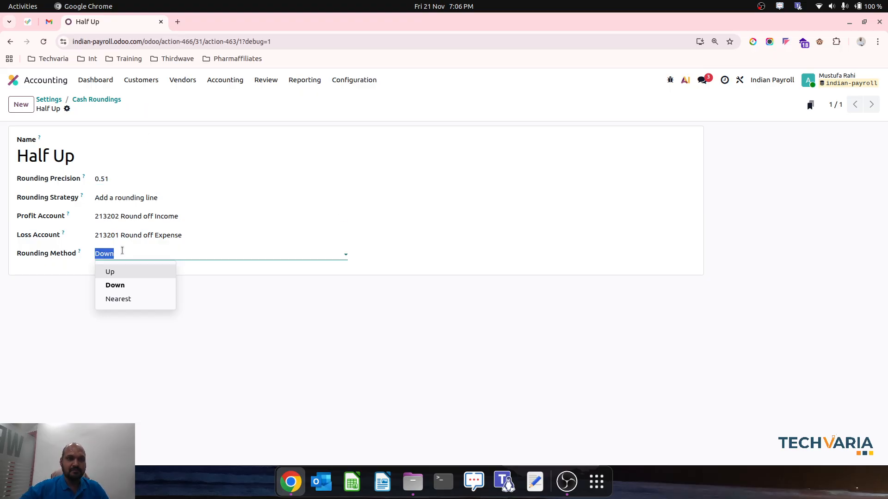
click(126, 274)
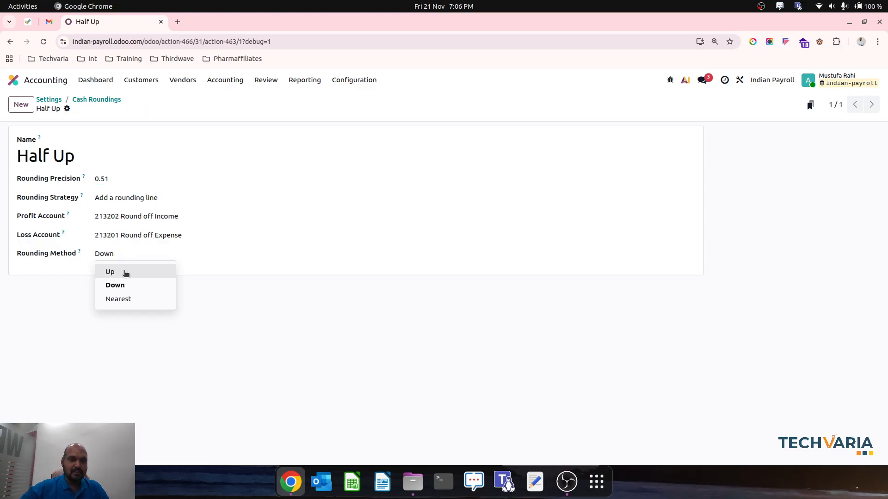
click(129, 108)
click(101, 100)
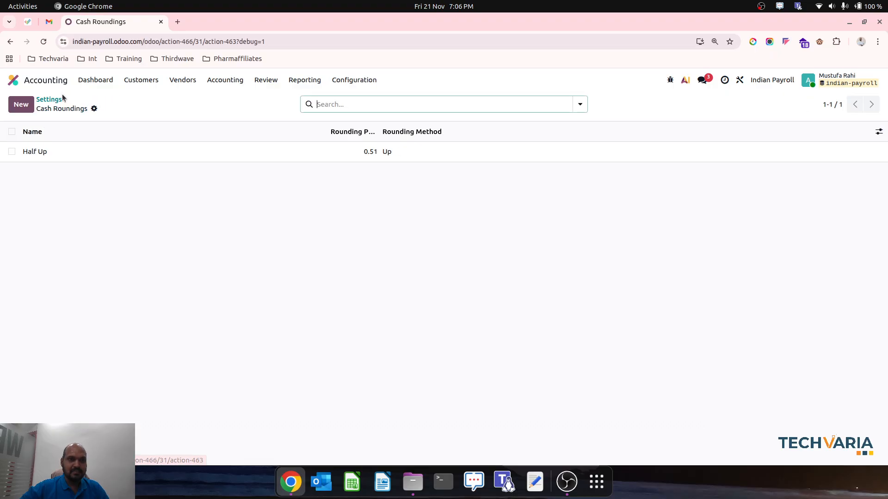
Step: Open the draft Vendor2 bill from the vendor bills list and check its rounded total and cash rounding method
click(183, 79)
click(185, 97)
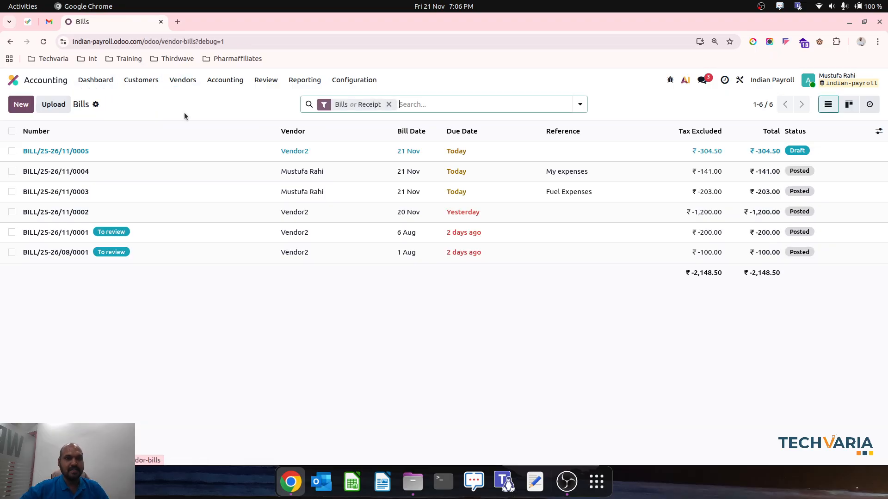
click(172, 155)
scroll(257, 376, down, 2)
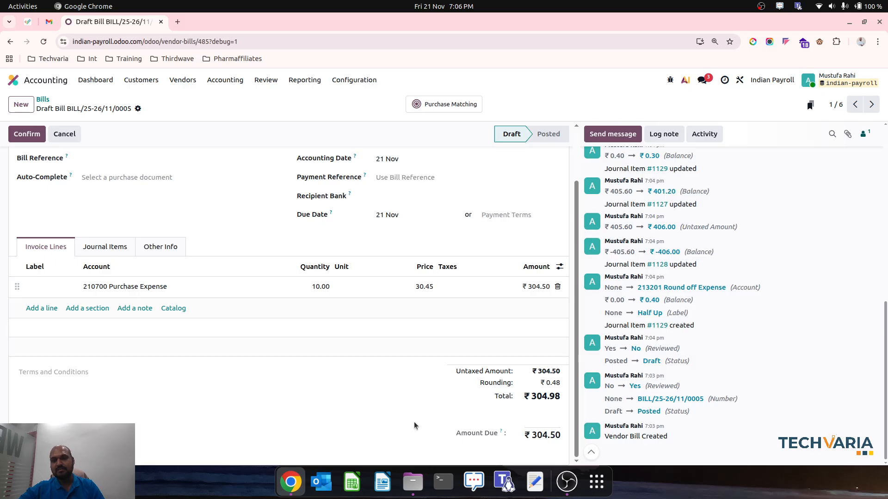
click(156, 246)
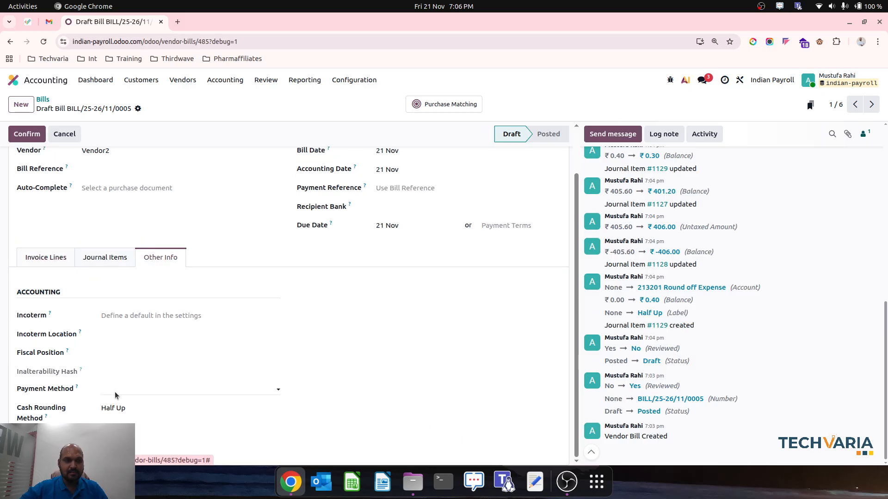
Step: Set the price of the bill's Purchase Expense line to 30.43
click(139, 409)
click(59, 255)
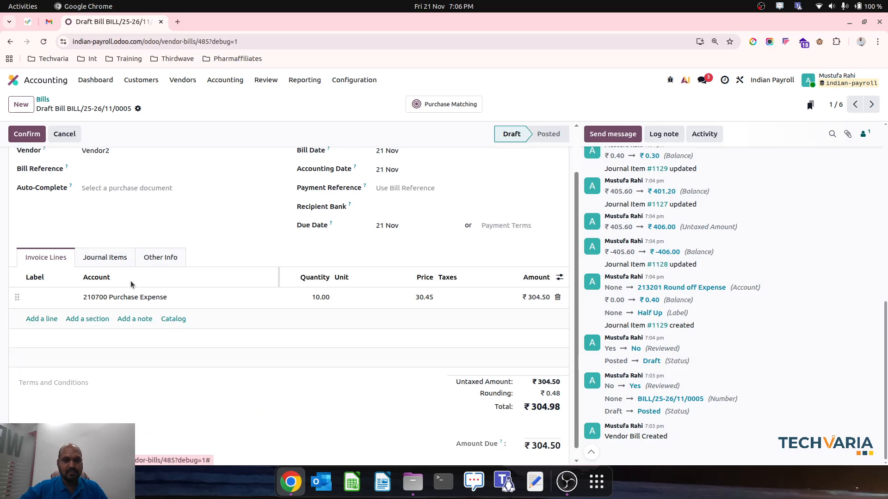
click(424, 297)
click(431, 298)
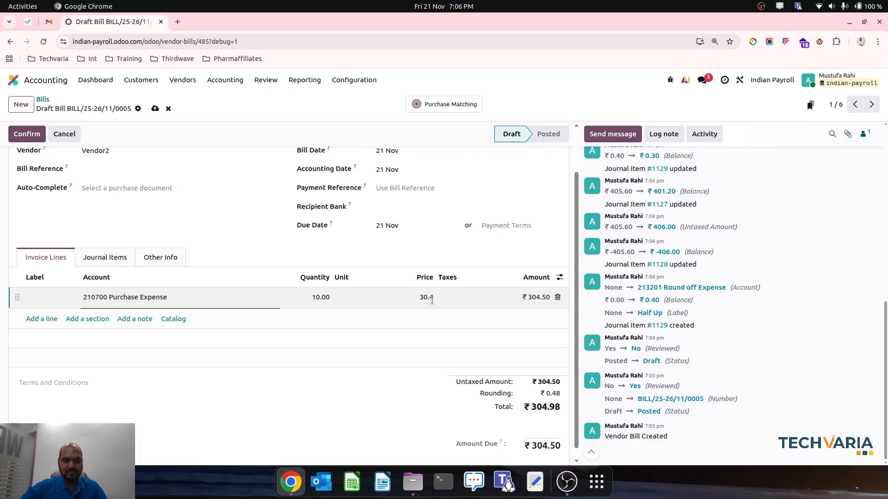
click(444, 235)
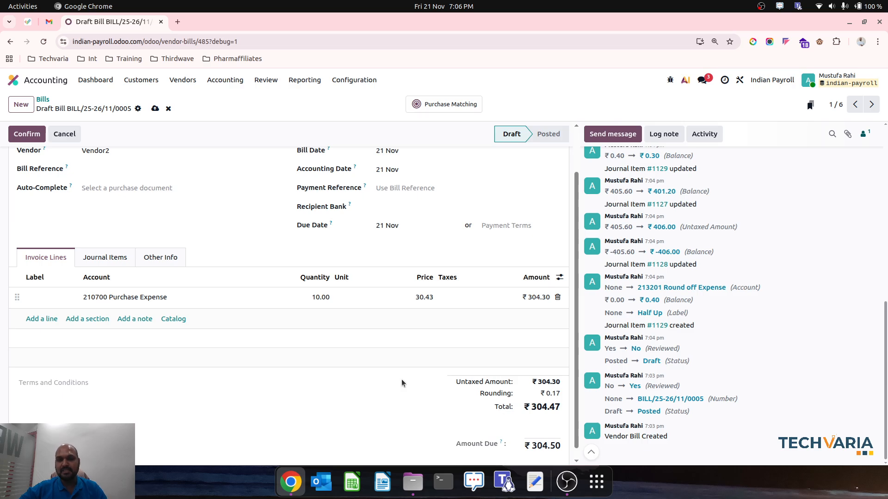
Step: Open the Half Up record from the bill's cash rounding method, save its rounding precision as 0.49 and return to the bill
click(160, 258)
click(158, 407)
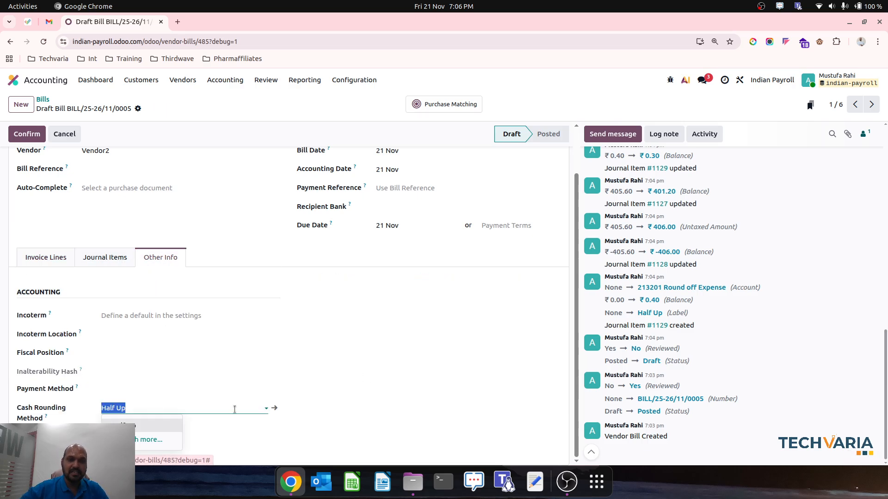
click(274, 408)
click(123, 181)
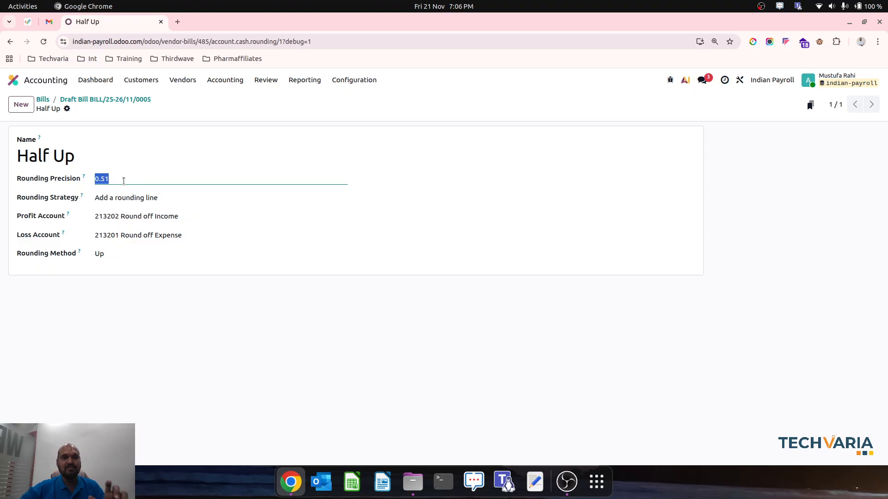
click(124, 181)
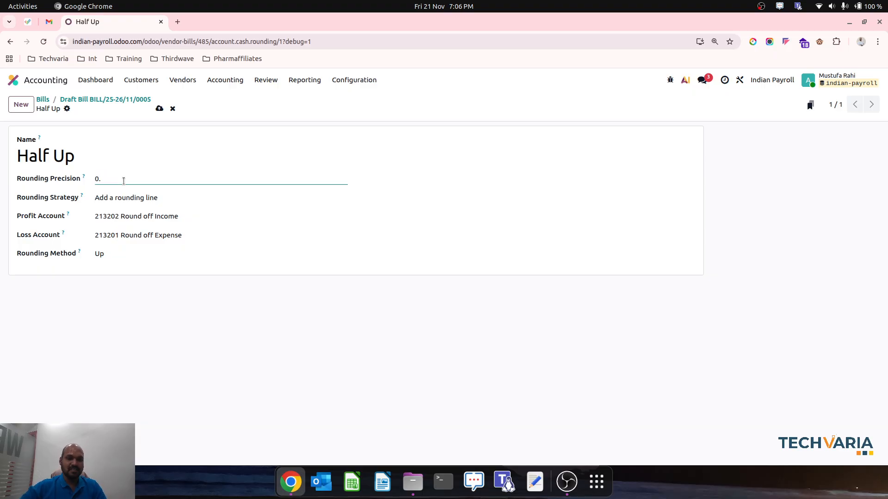
click(159, 109)
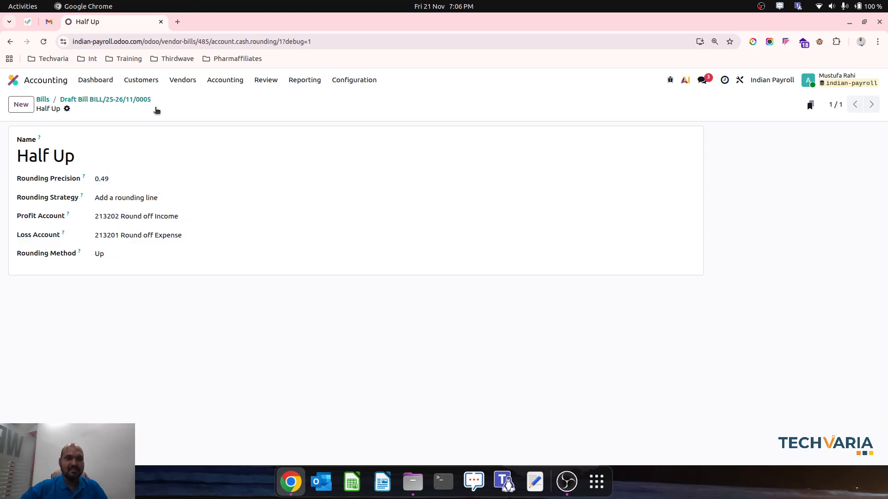
click(131, 99)
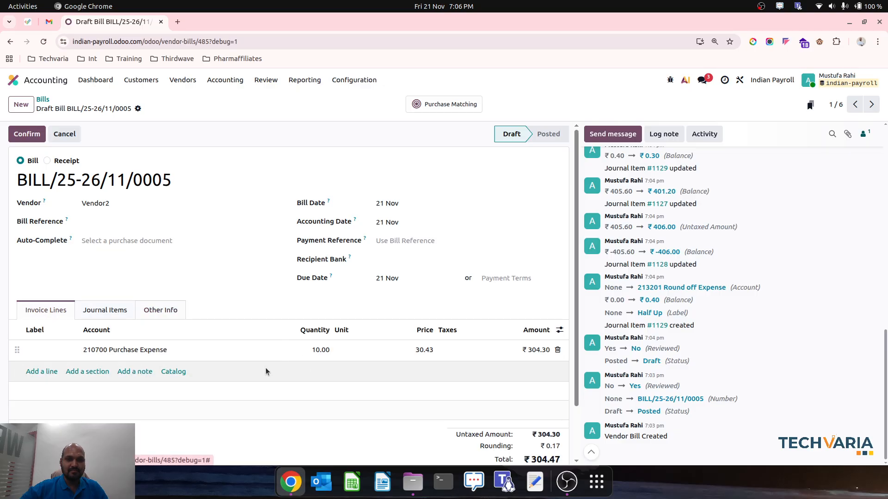
Step: Set the price of the bill's Purchase Expense line to 30.32
scroll(265, 368, down, 2)
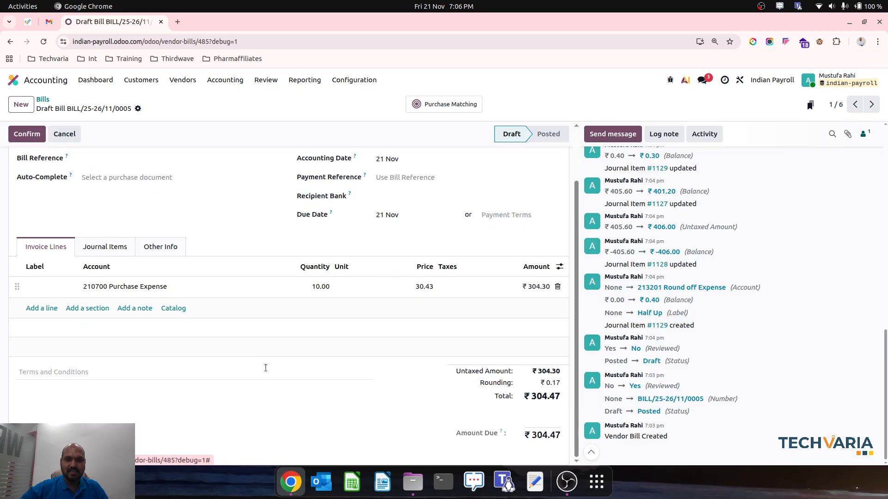
click(431, 287)
text(30.32)
key(Tab)
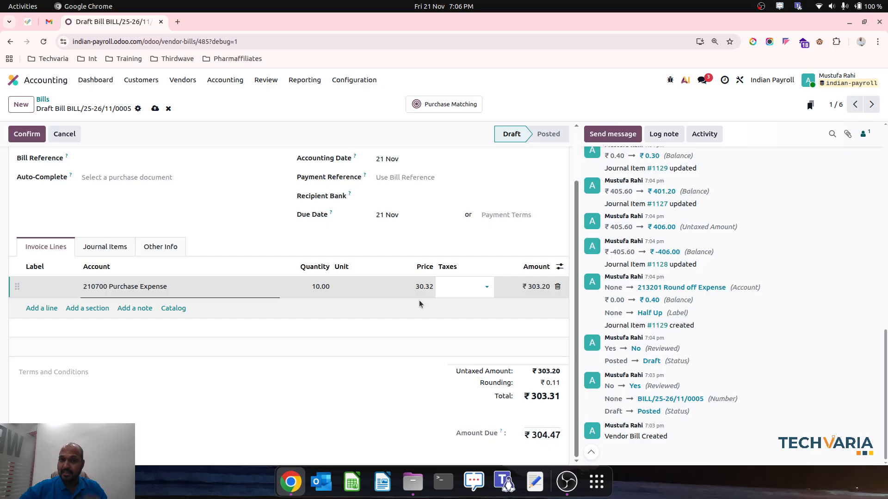
Step: Set the rounding precision of the bill's Half Up cash rounding record to 0.50, keep the Up method and return to the bill
click(175, 246)
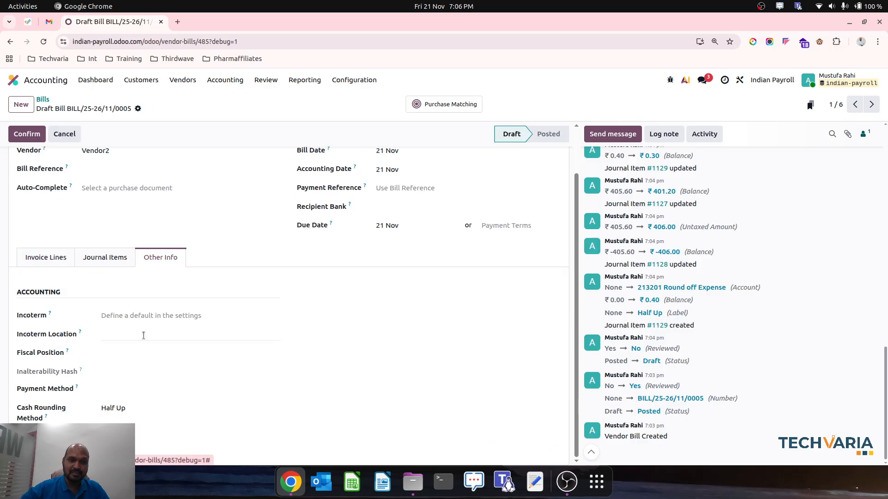
click(277, 410)
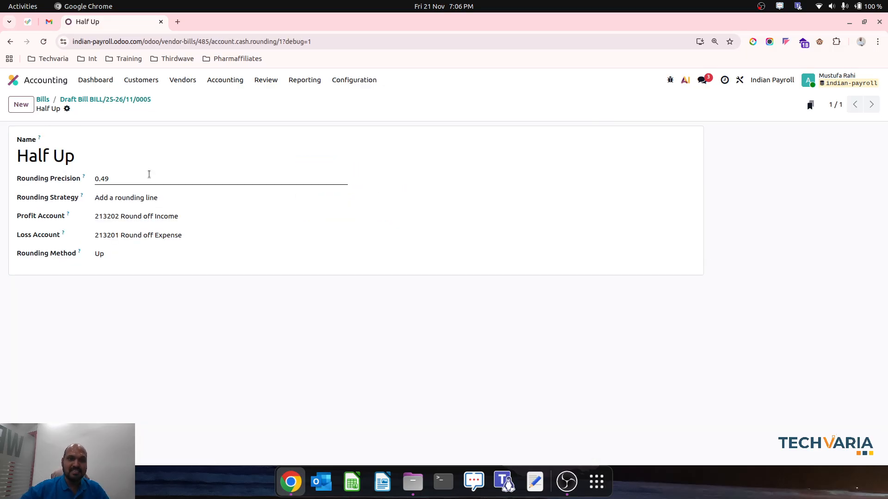
click(130, 174)
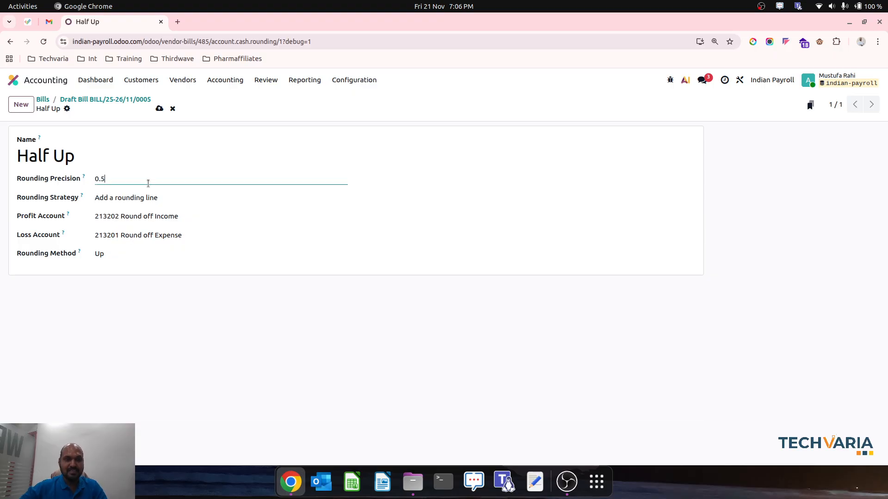
key(Tab)
key(Tab)
key(Tab)
click(123, 255)
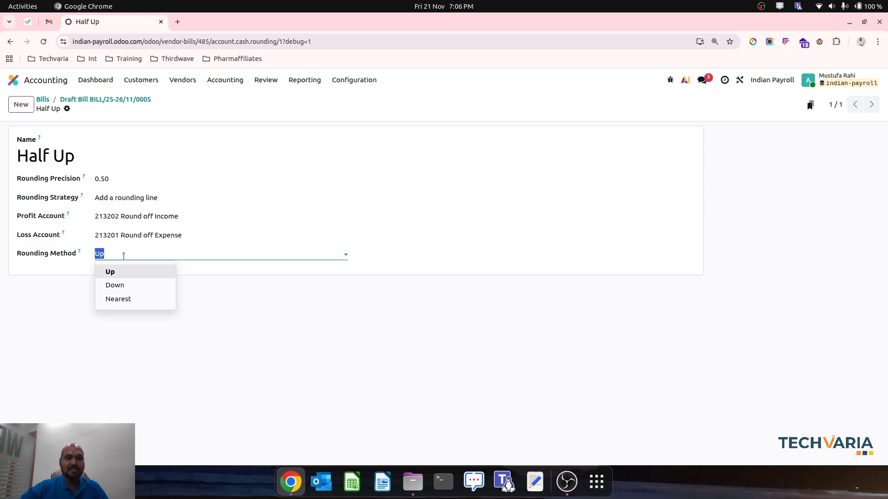
click(63, 292)
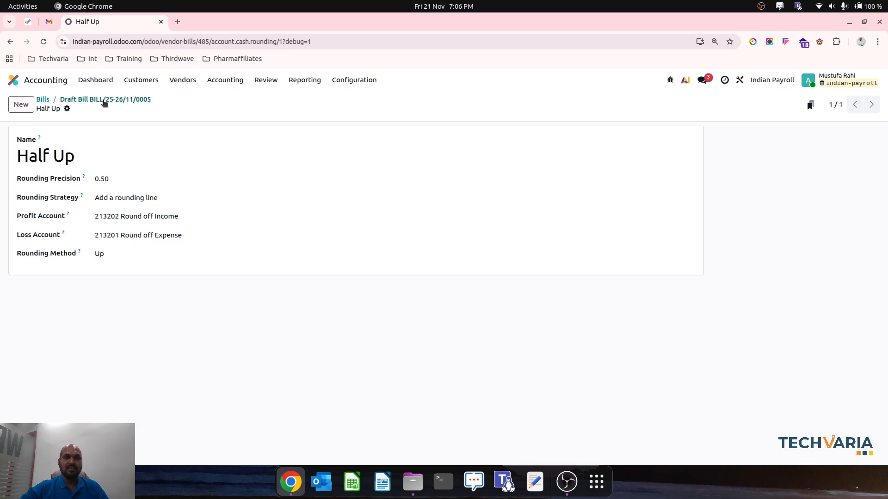
click(139, 99)
Step: Check the draft bill's rounded total and its journal items
click(52, 316)
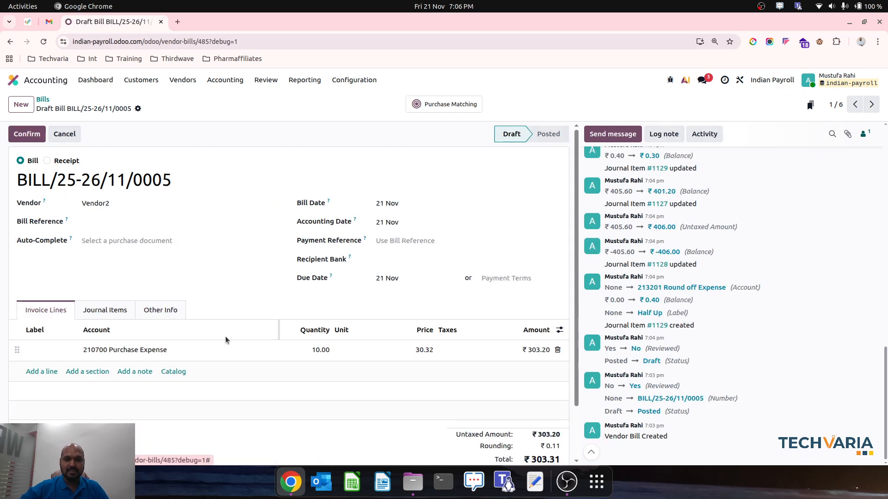
scroll(225, 337, down, 3)
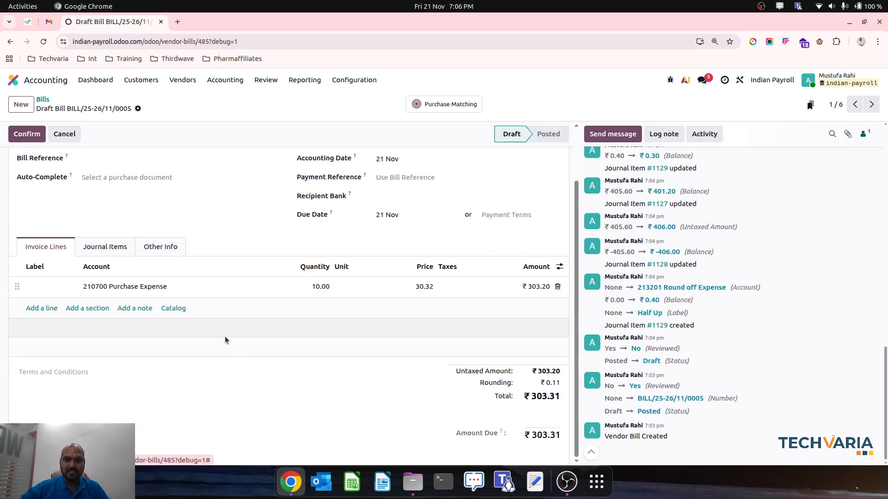
click(93, 250)
scroll(69, 248, up, 3)
click(52, 314)
Step: Set the price of the Purchase Expense line to 30.45 and check the bill's total
click(423, 350)
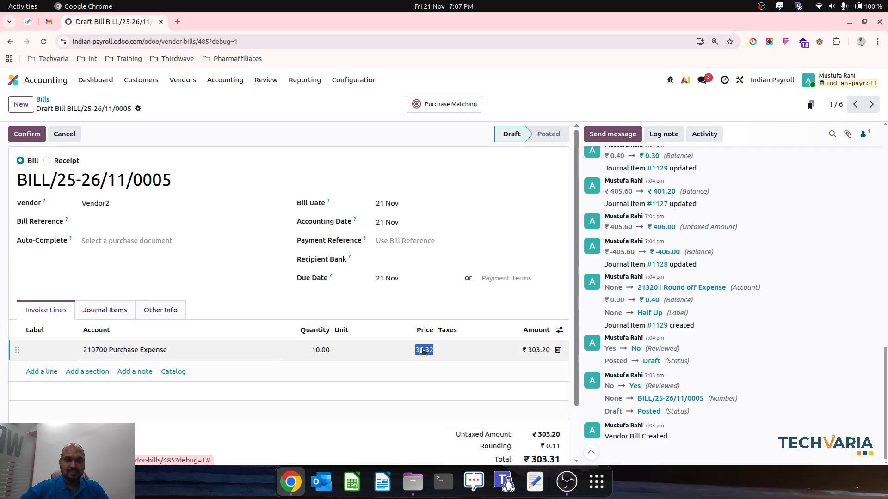
text(30.)
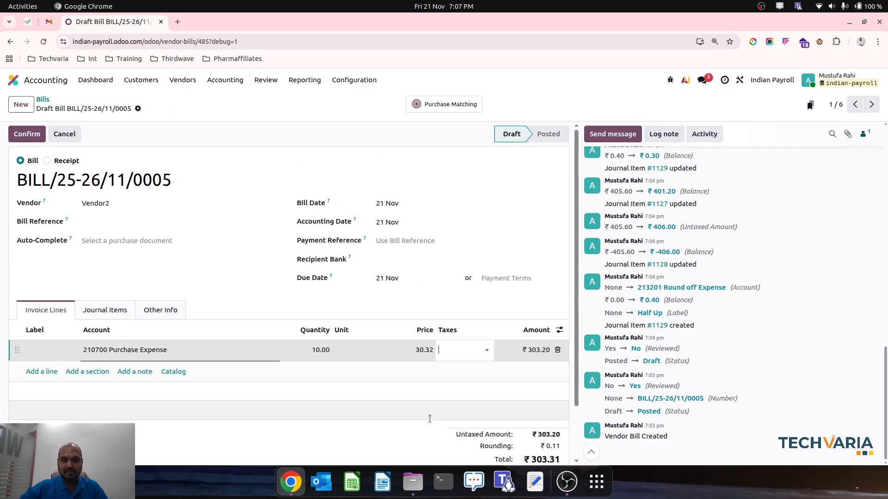
click(418, 348)
text(30)
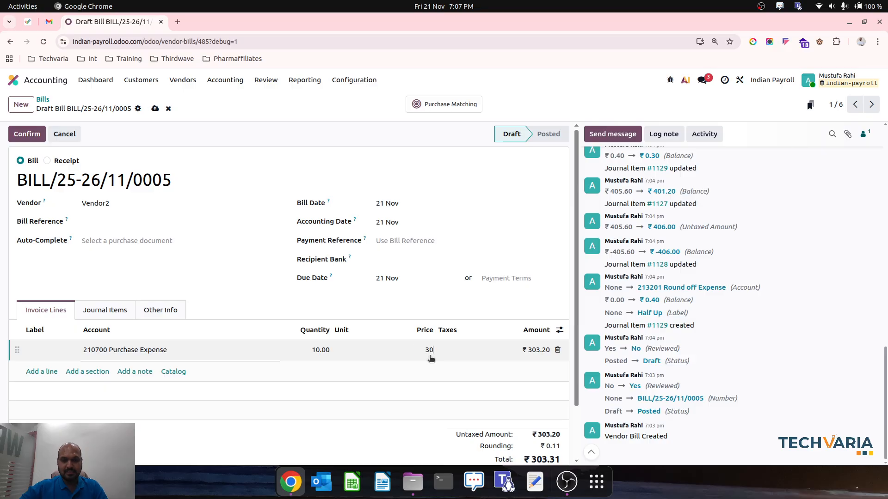
text(.45)
click(410, 426)
scroll(415, 437, down, 1)
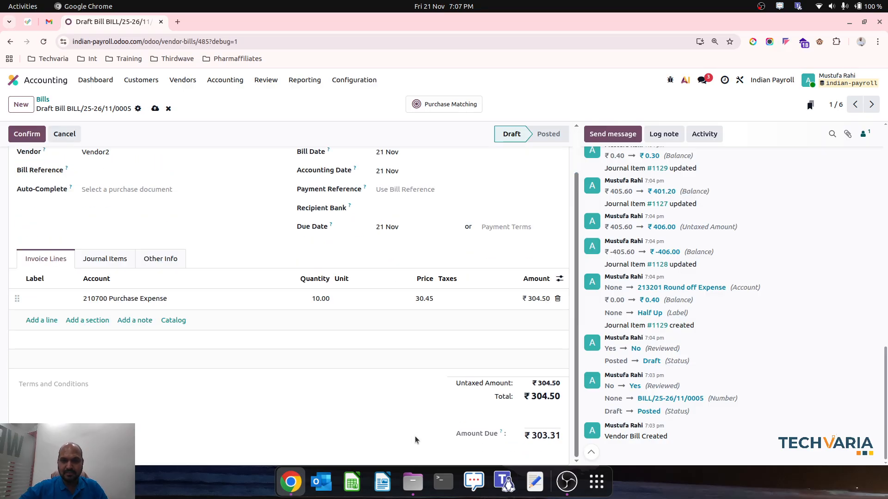
Step: Set the Purchase Expense line's price to 40.33, save the bill and review its journal items
click(423, 298)
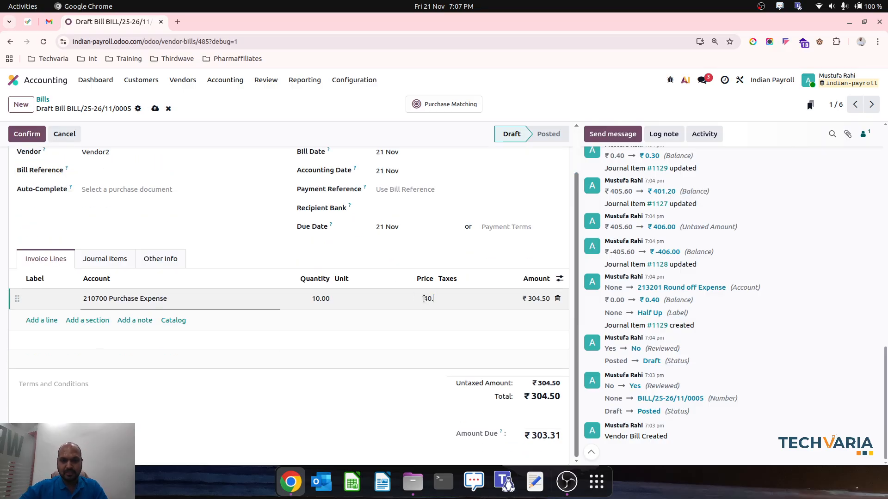
click(403, 400)
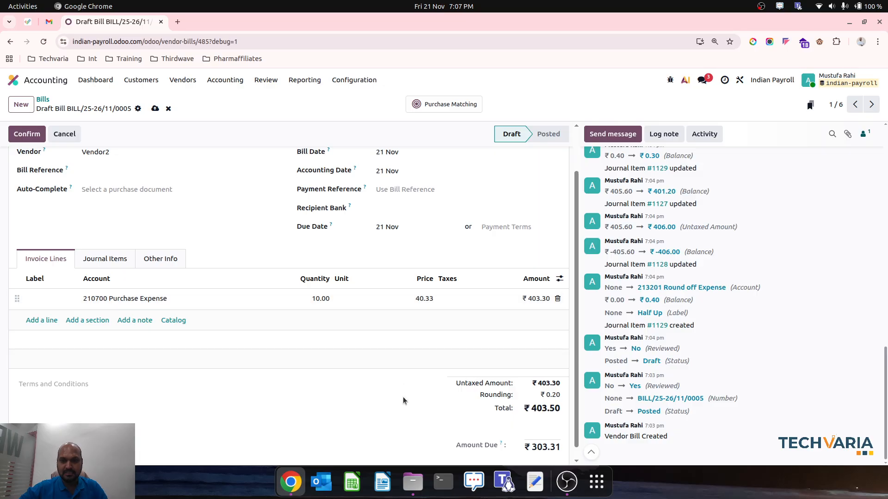
click(156, 111)
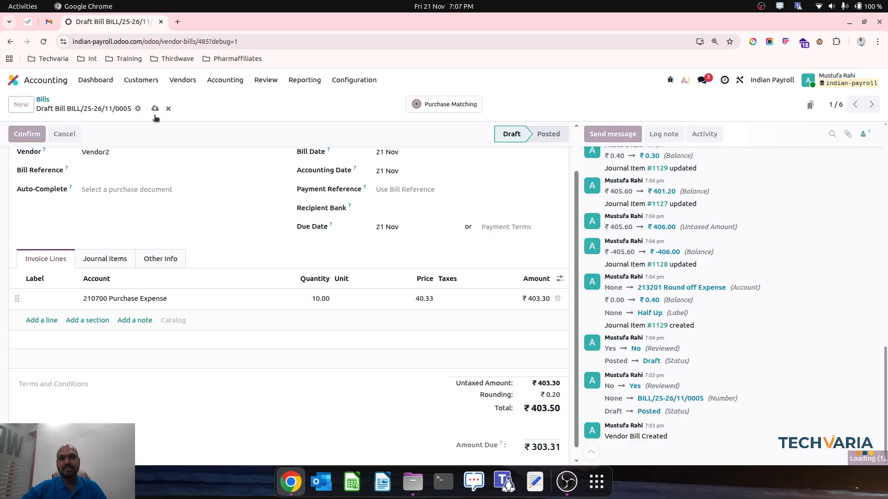
click(106, 263)
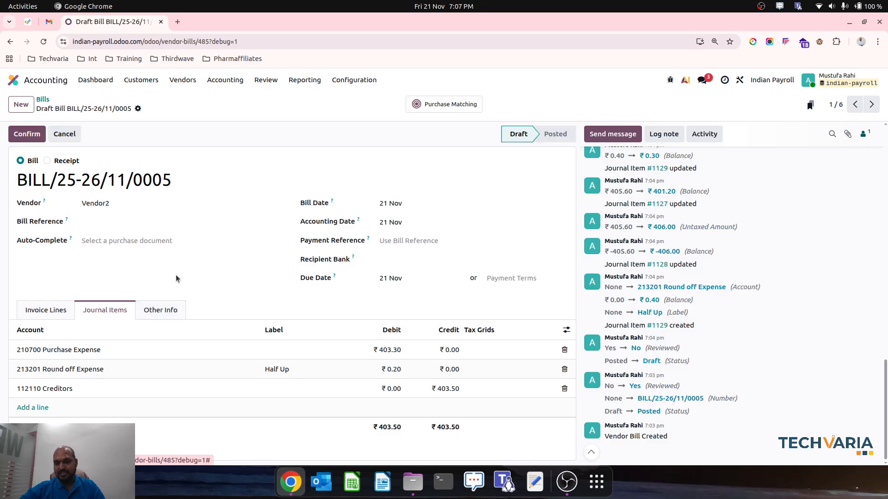
click(60, 310)
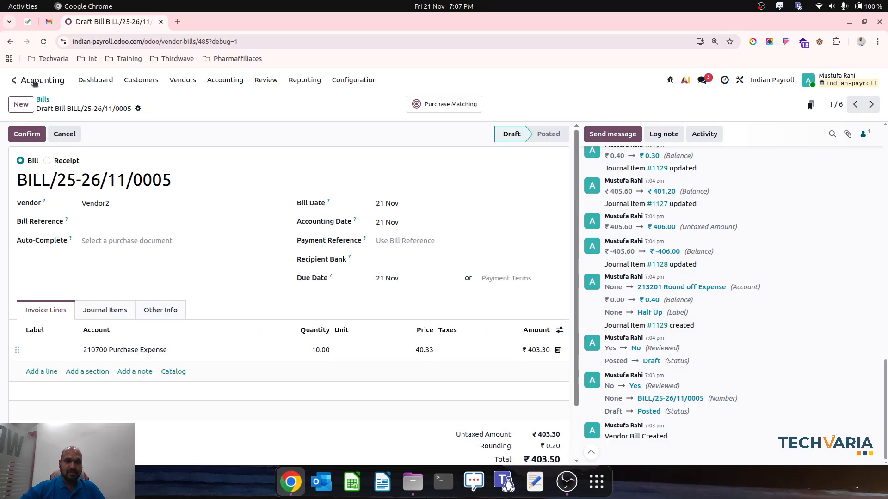
Step: Switch to the Expenses app and start a new expense
click(14, 80)
text(exp)
key(Return)
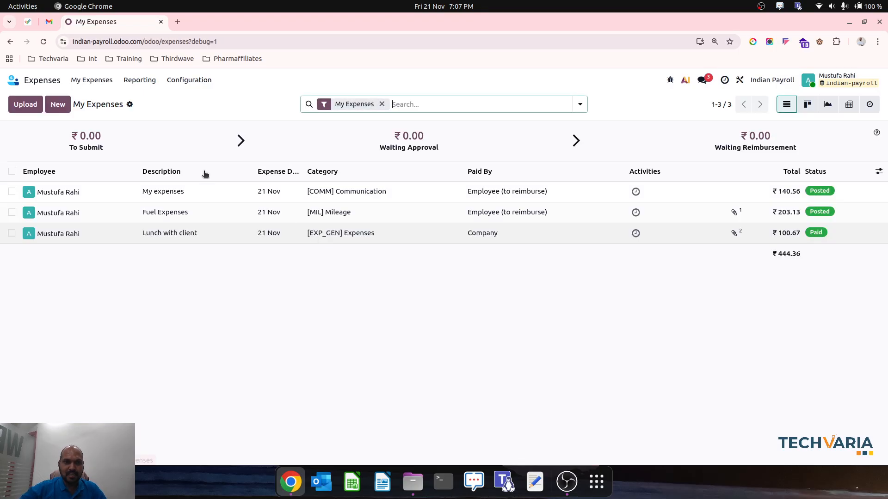
click(25, 104)
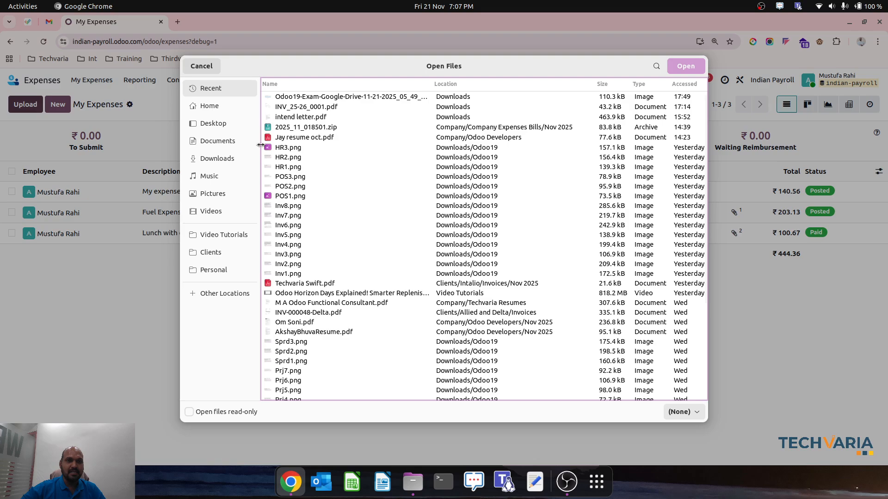
click(201, 66)
click(58, 104)
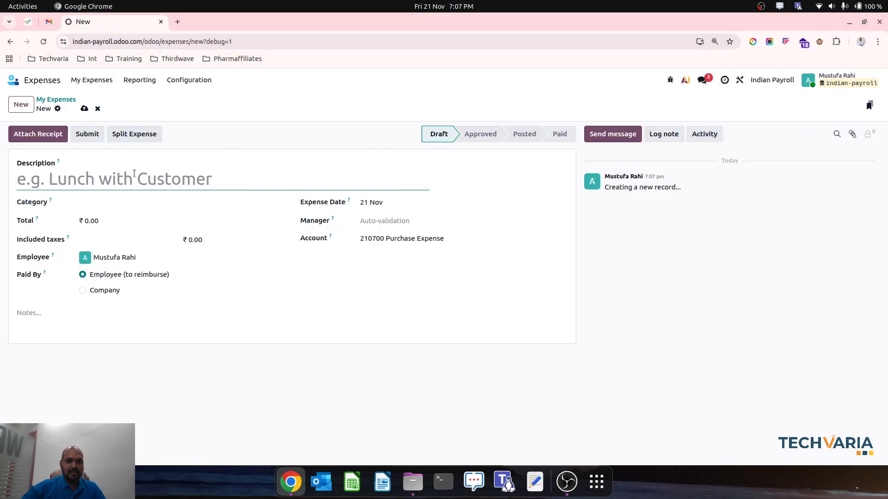
Step: Describe the expense as "My bill", set its total to 103.67 and save it
text(My bill)
key(Tab)
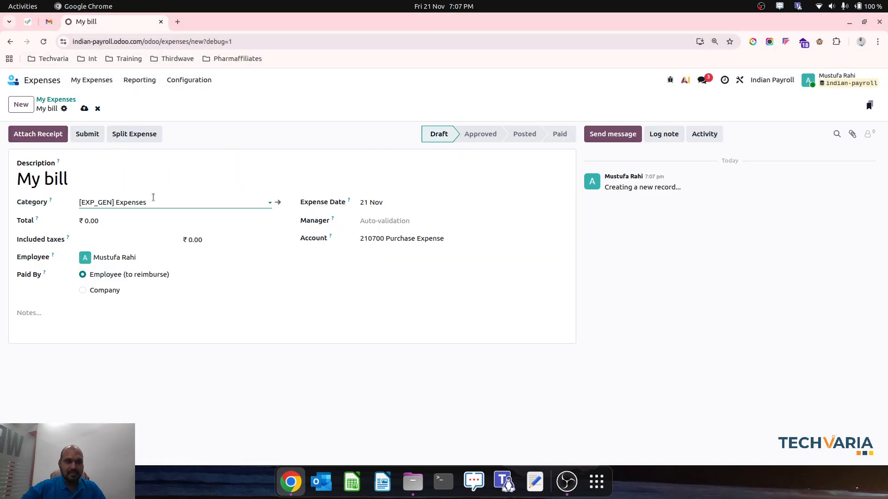
click(124, 226)
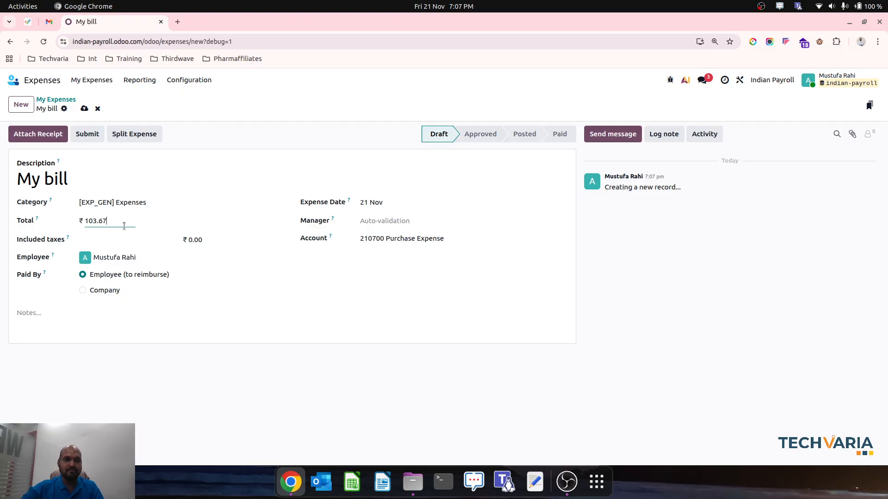
click(115, 244)
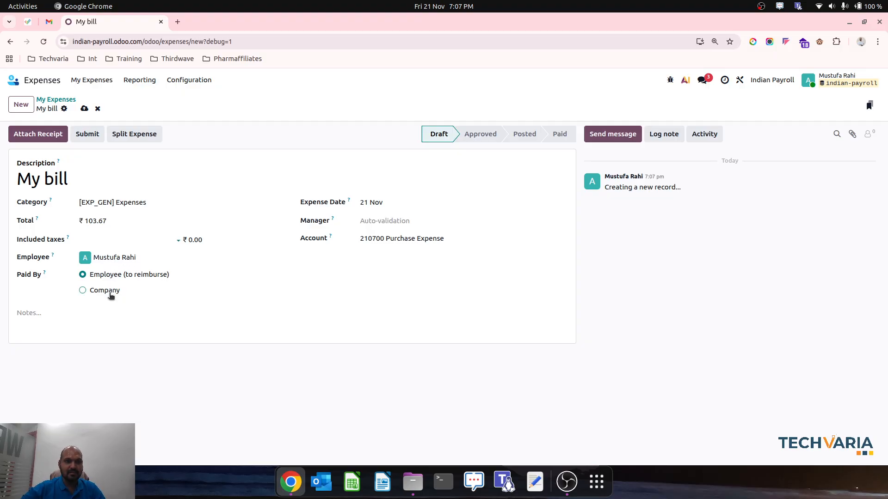
click(84, 108)
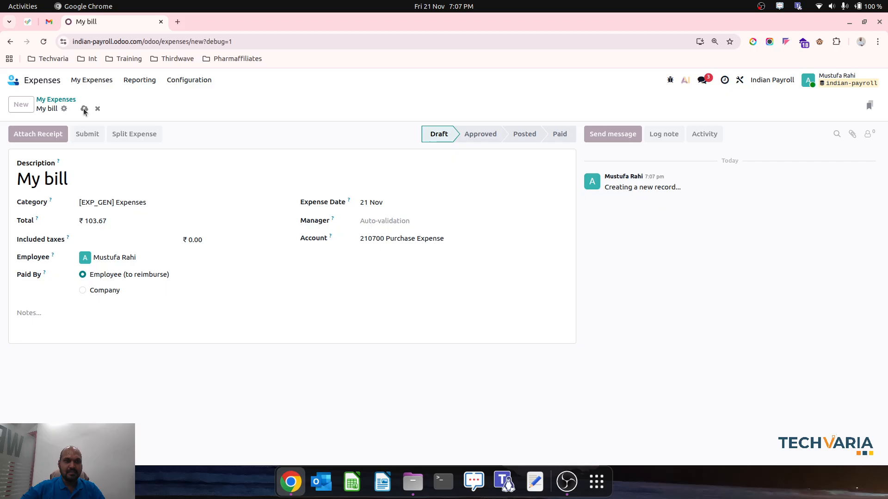
Step: Submit the My bill expense and post it to the Purchases journal with accounting date 21 Nov
click(98, 137)
click(107, 135)
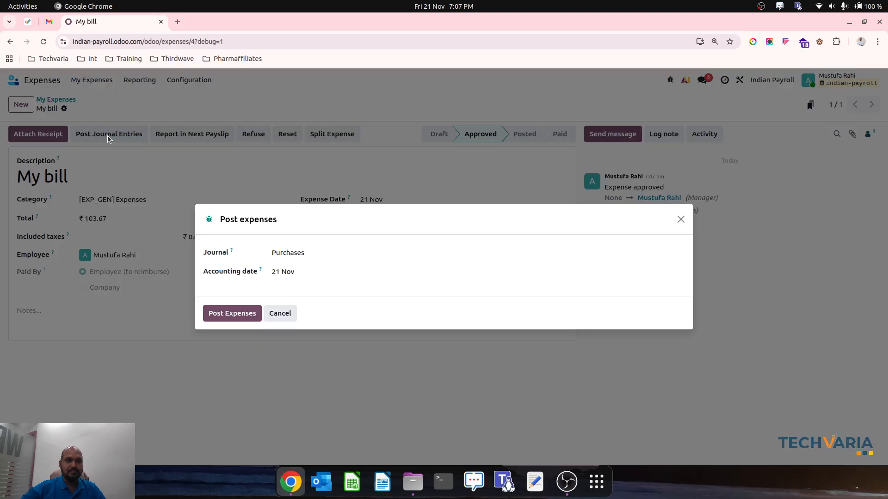
click(218, 313)
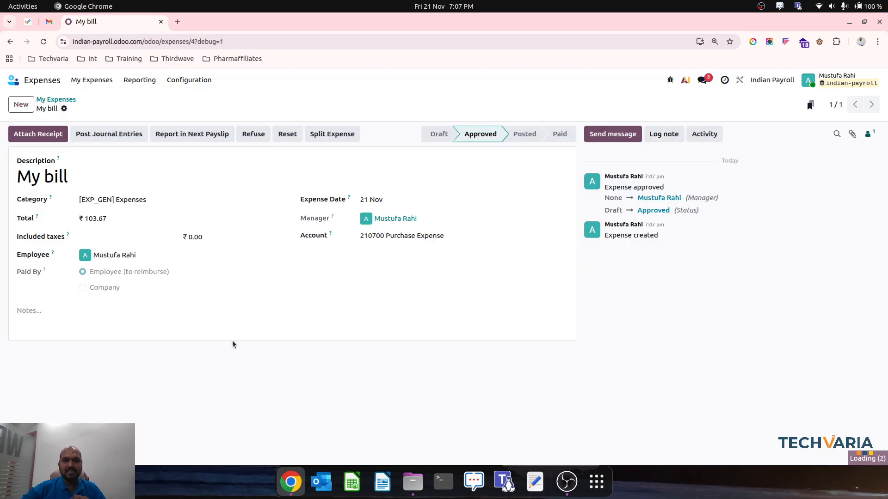
Step: Reset the My bill purchase receipt to draft, set its cash rounding method to Half Up and save it
scroll(467, 360, down, 1)
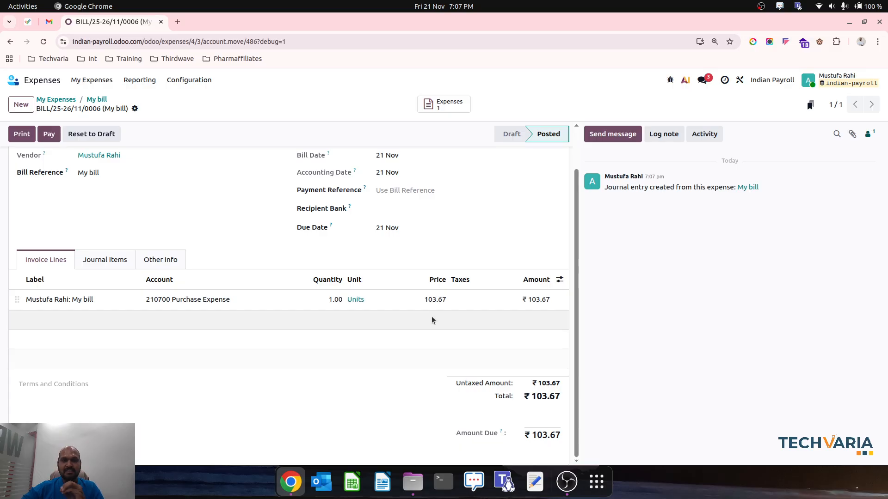
scroll(407, 312, up, 1)
scroll(498, 371, down, 1)
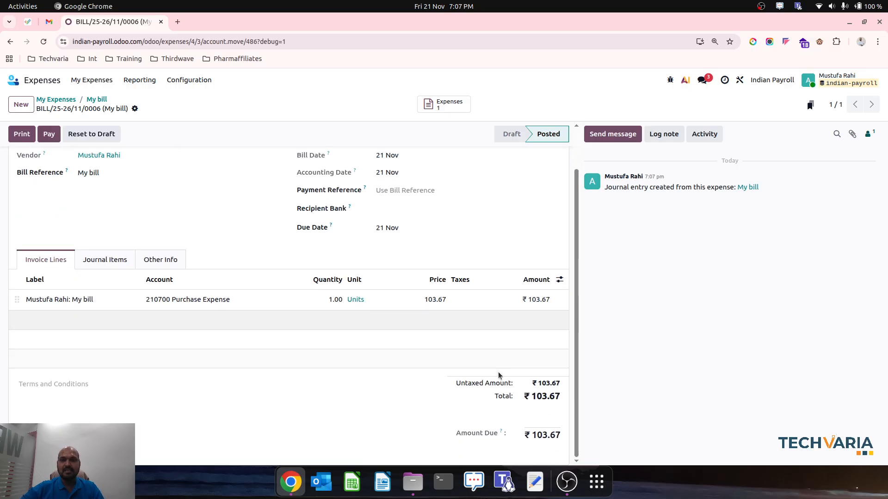
click(159, 259)
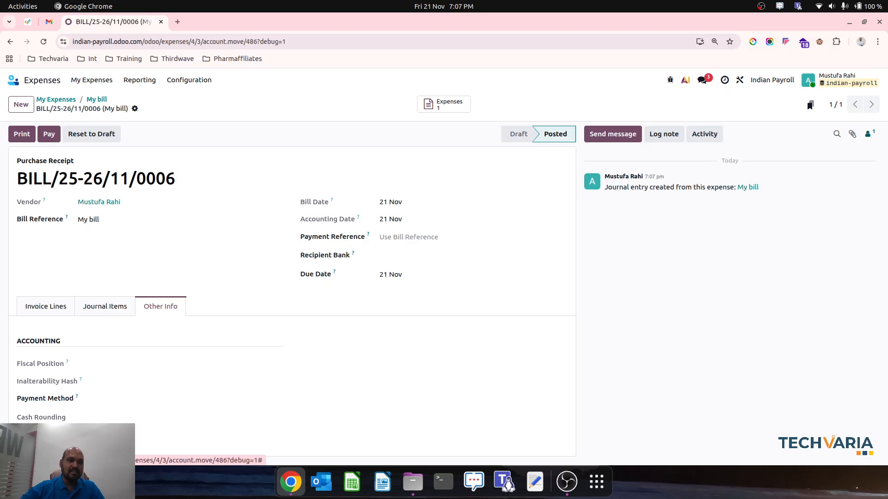
click(66, 133)
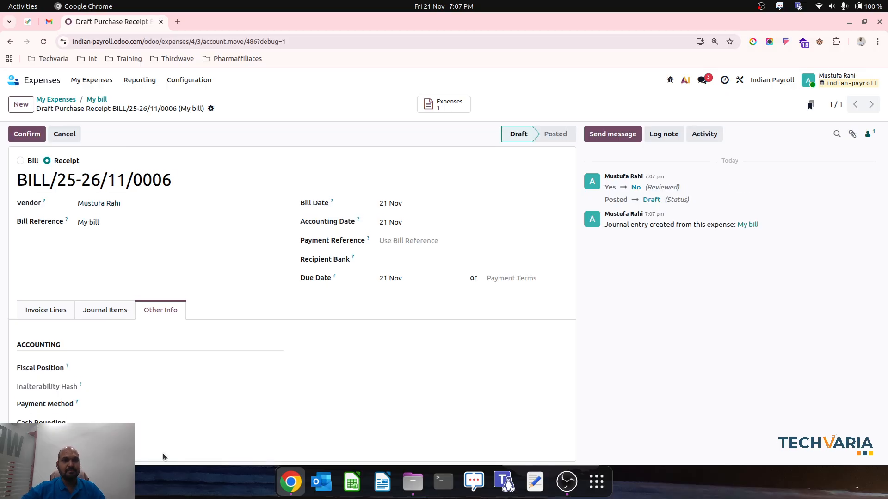
click(147, 422)
click(149, 392)
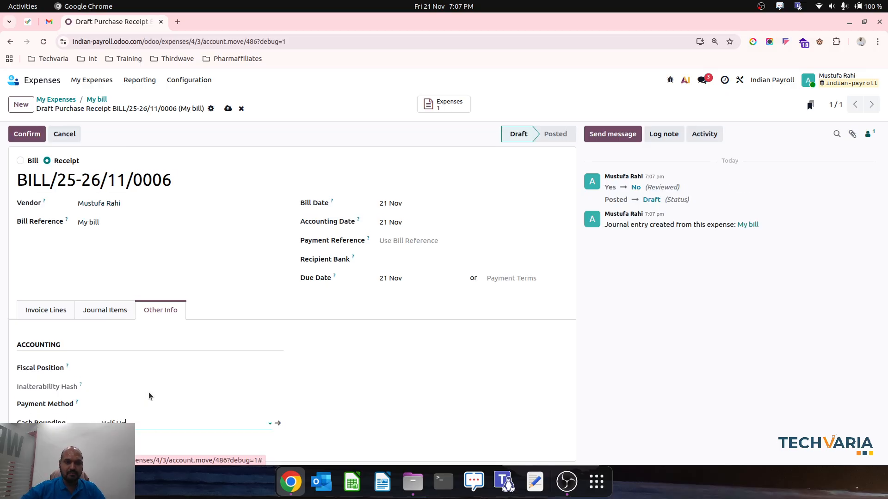
click(228, 109)
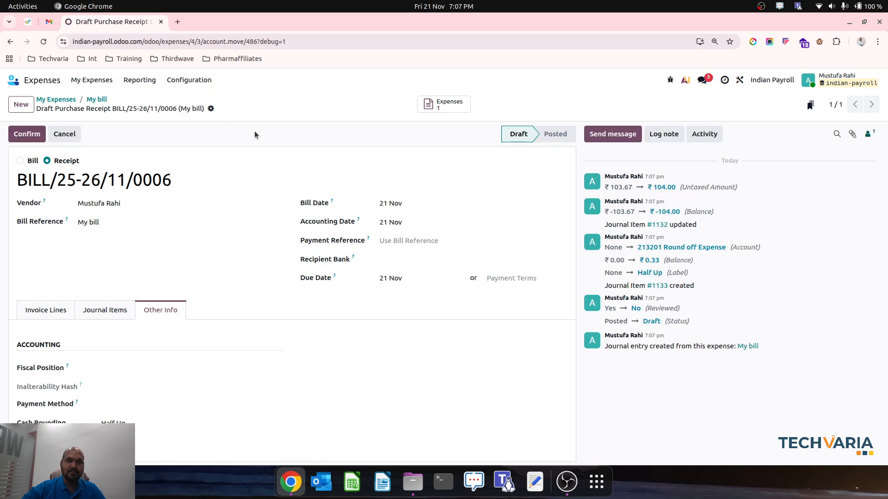
Step: Save Cash Rounding Method = Half Up as a default value for all users
click(670, 80)
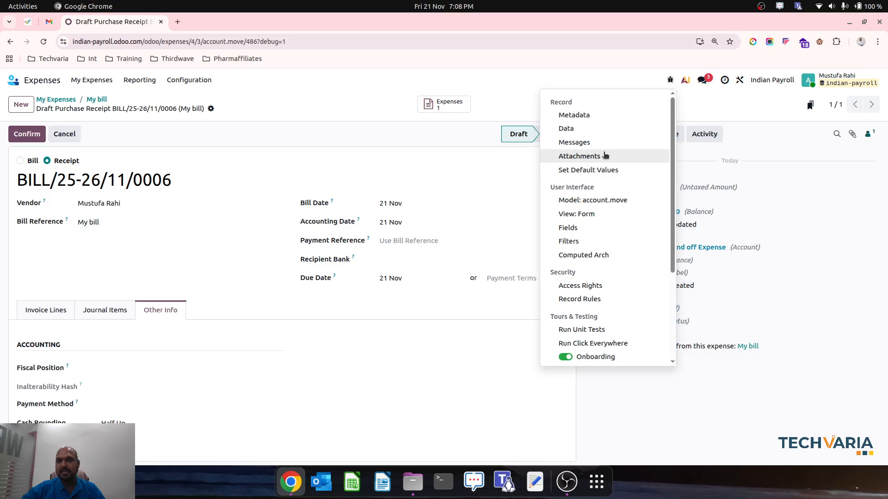
click(606, 170)
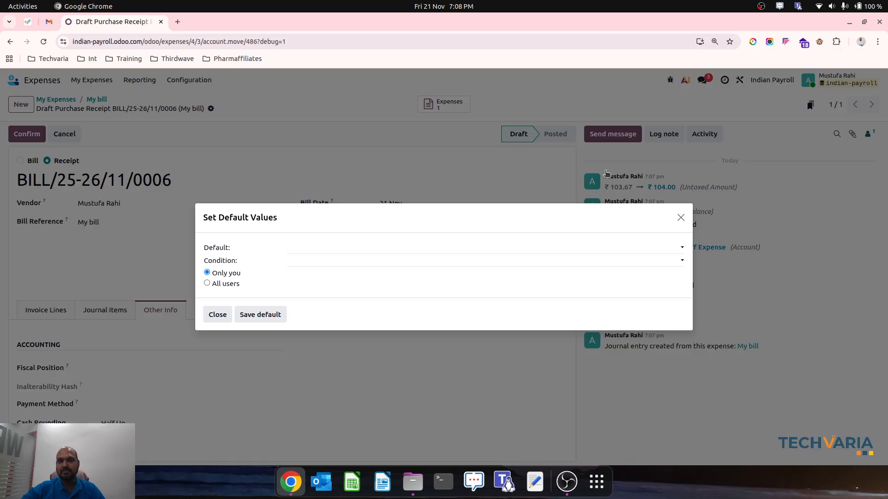
click(347, 253)
click(359, 362)
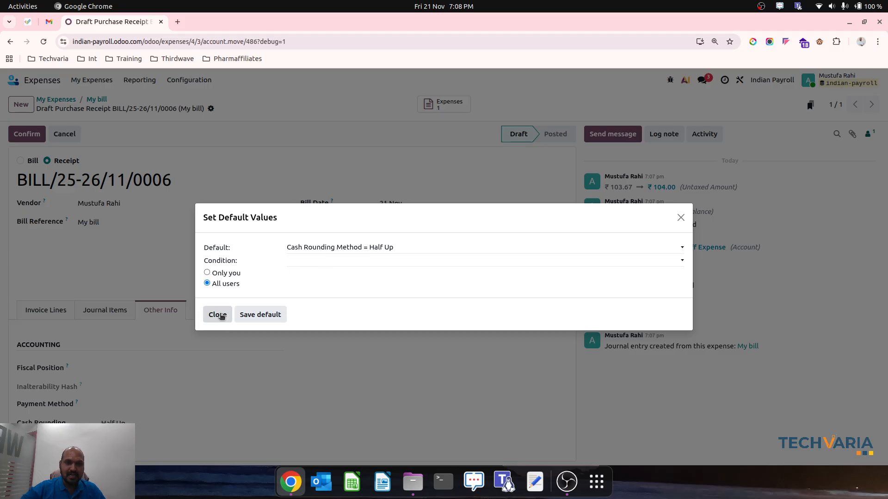
click(254, 314)
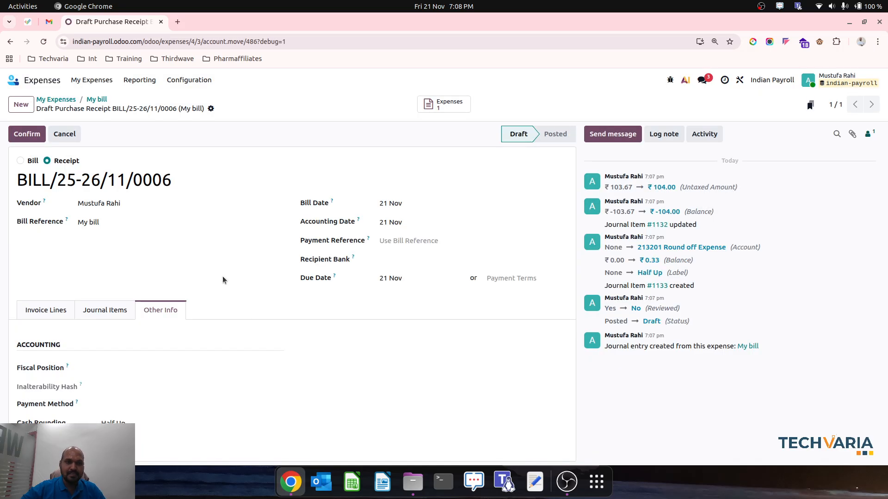
Step: Leave the expense receipt, open the vendor bills in Accounting and start a new bill
click(41, 310)
click(92, 101)
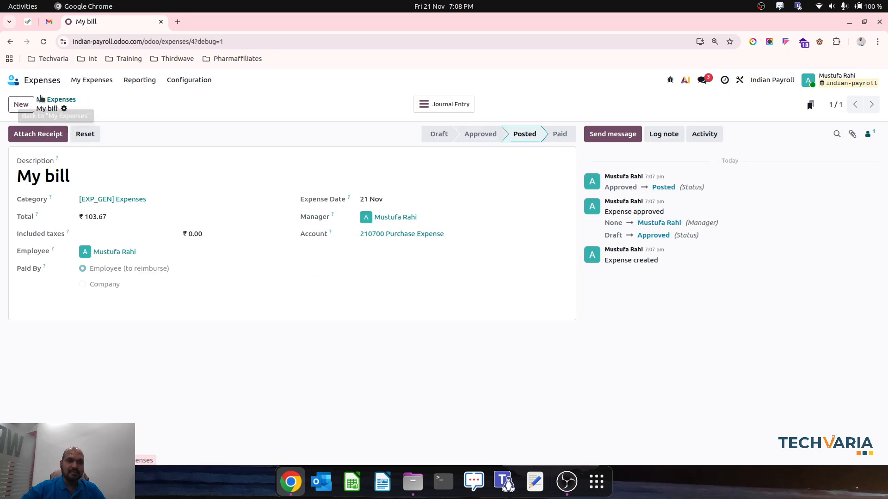
click(13, 79)
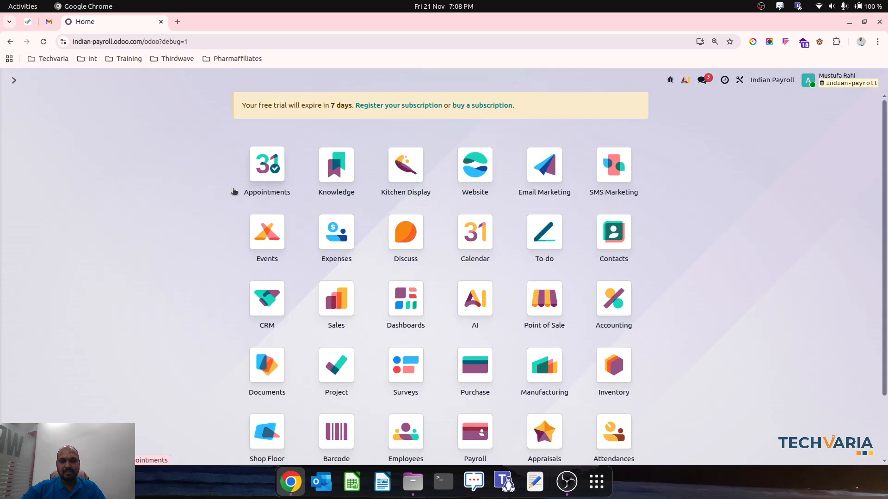
text(vend)
key(Down)
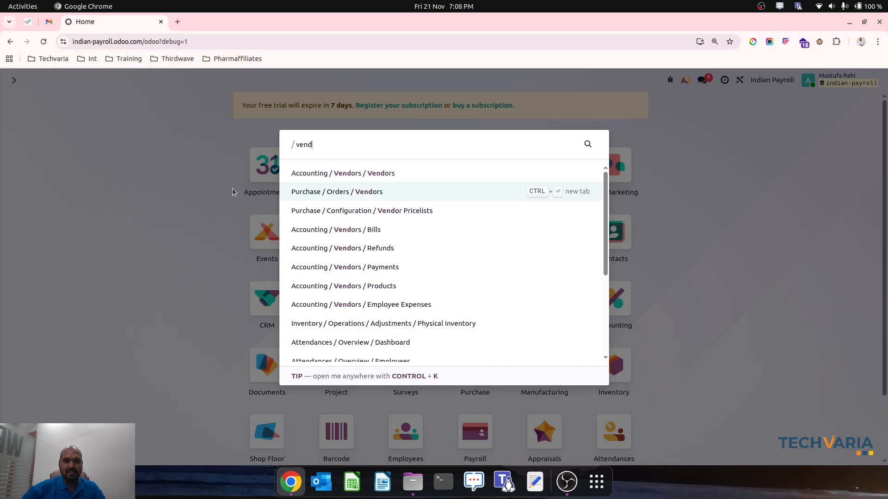
key(Down)
key(Down)
key(Return)
key(alt+c)
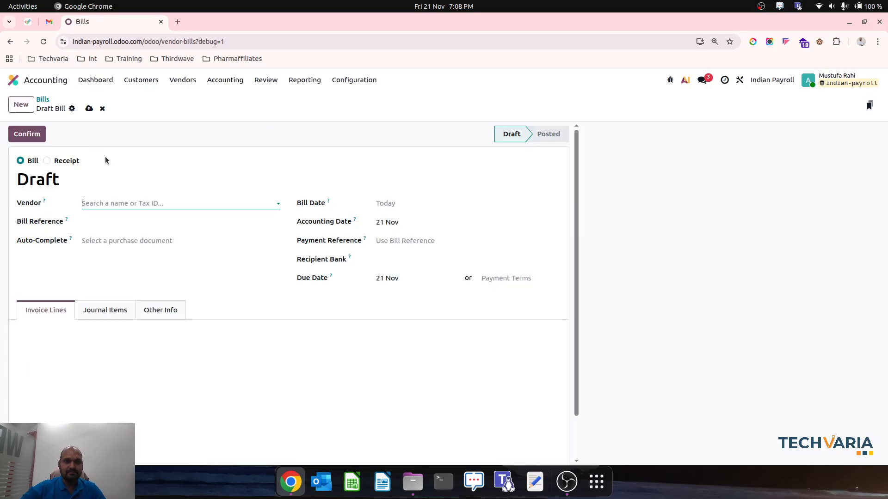
Step: Set the new bill's vendor to Vendor2 and check the cash rounding method in its other information
click(133, 204)
text(Vendor2)
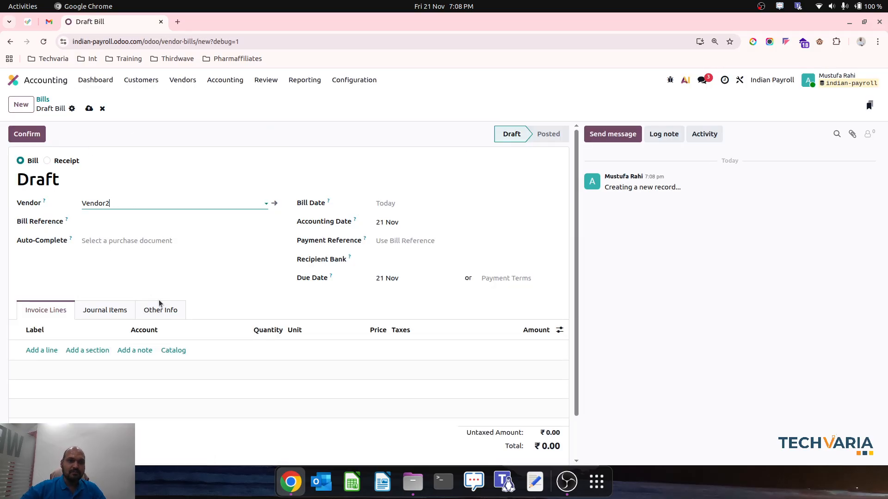
click(159, 309)
scroll(109, 367, down, 2)
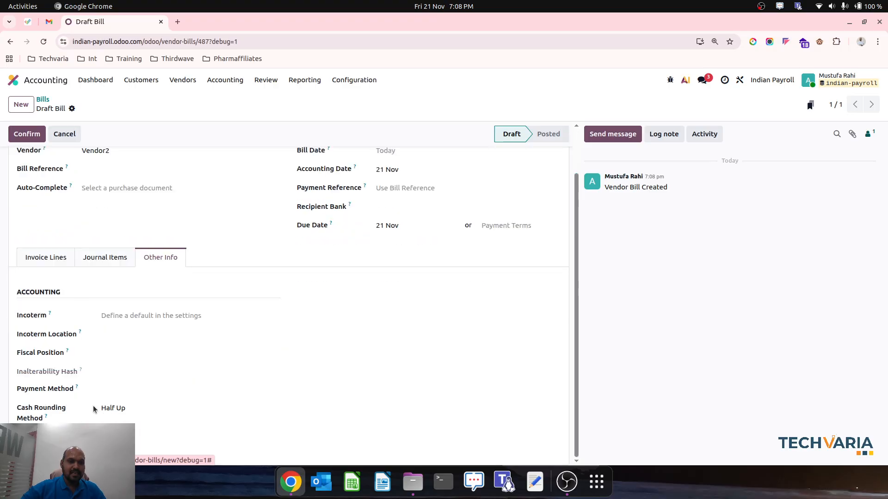
Step: Add an invoice line priced 109.67 to the Vendor2 bill, save the bill and confirm it
click(45, 256)
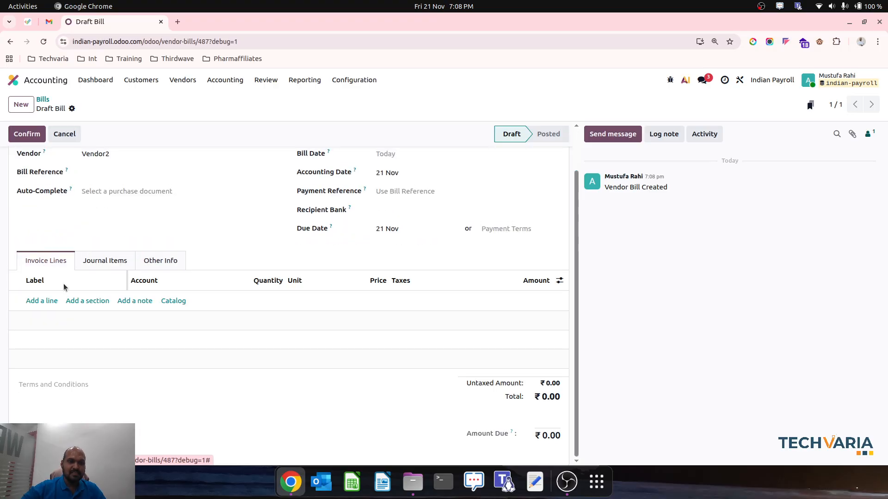
click(42, 303)
click(372, 298)
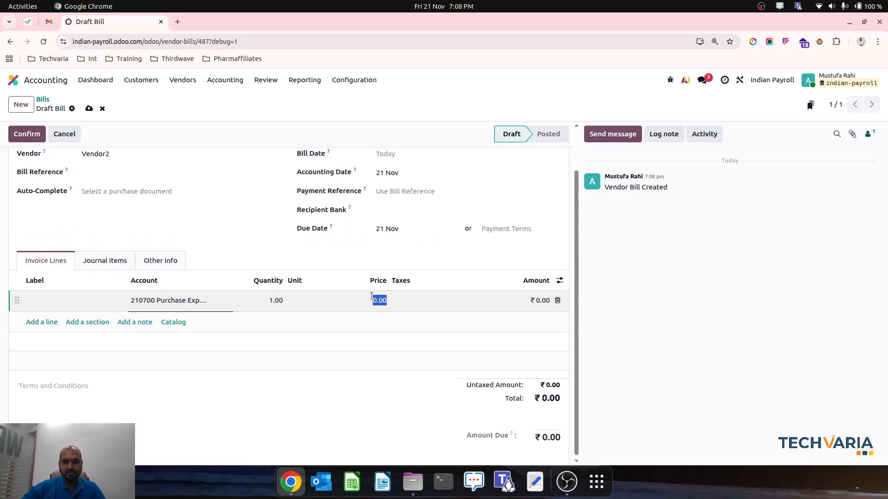
text(109.67)
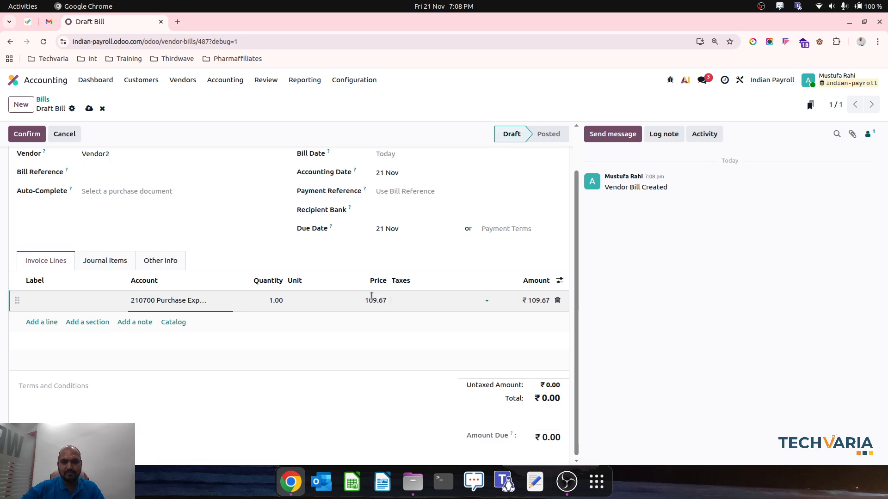
key(Tab)
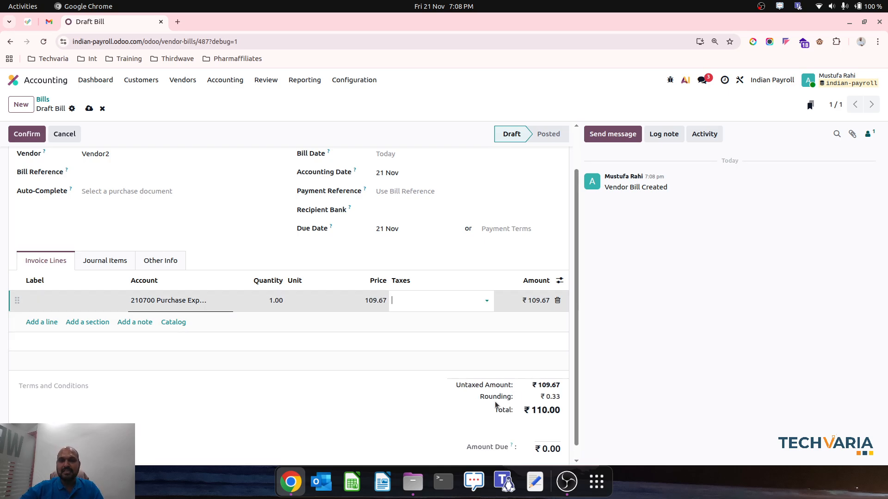
click(89, 109)
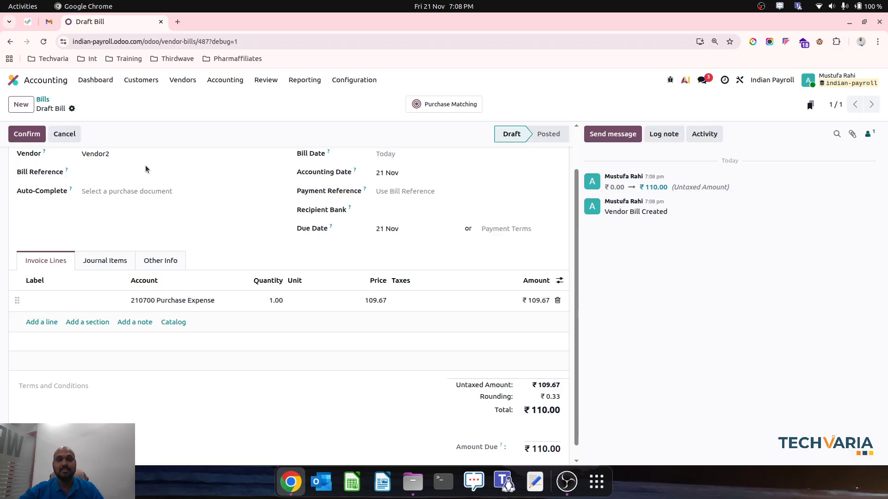
click(32, 133)
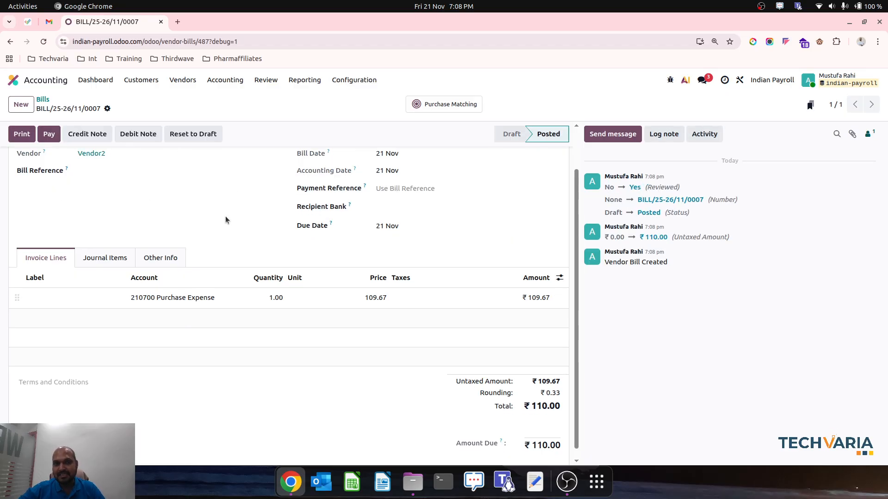
Step: Review the posted bill's cash rounding method, its invoice lines and the developer option for setting default values
click(164, 257)
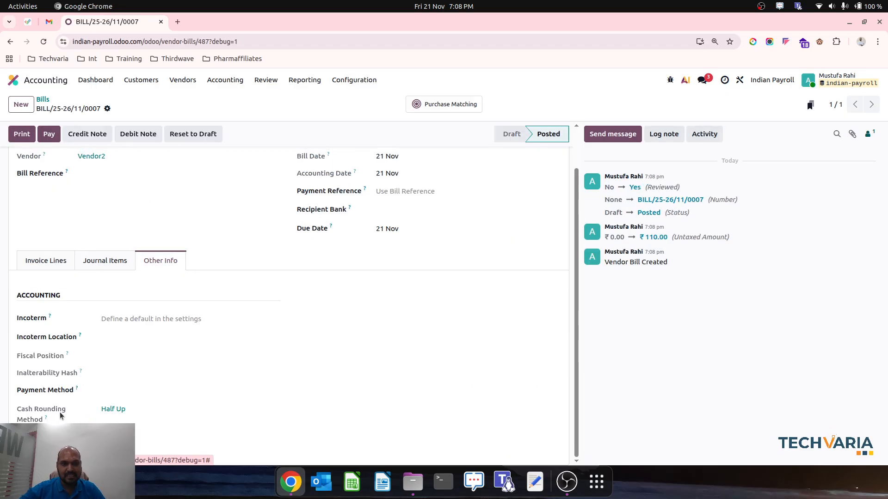
click(59, 259)
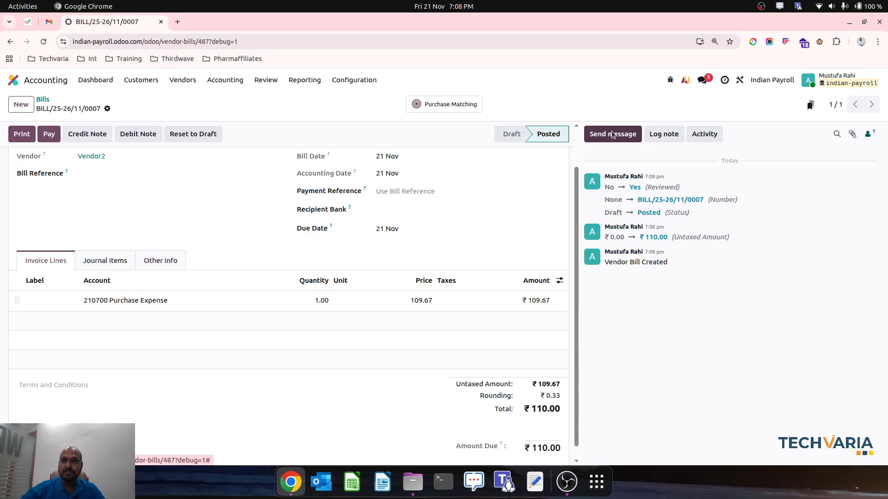
click(670, 81)
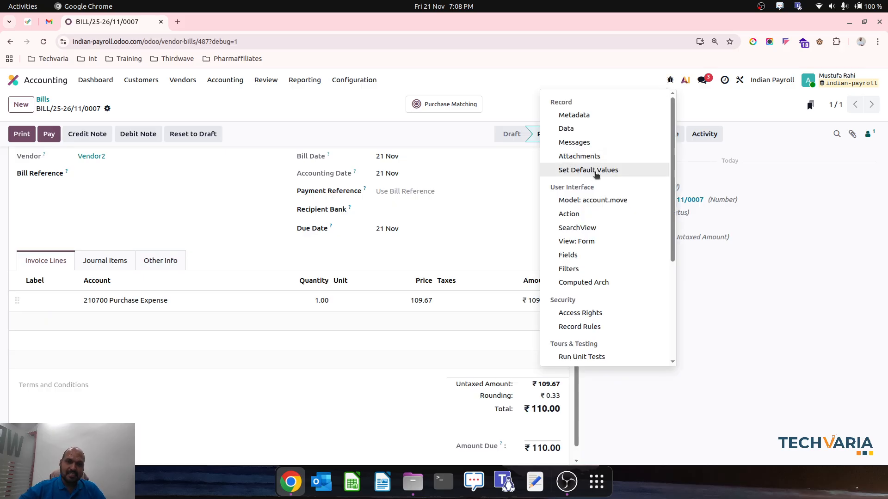
click(511, 93)
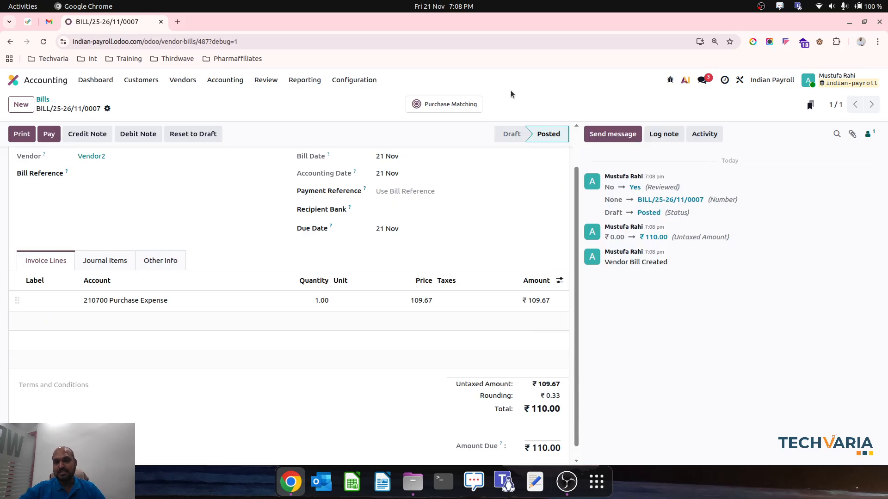